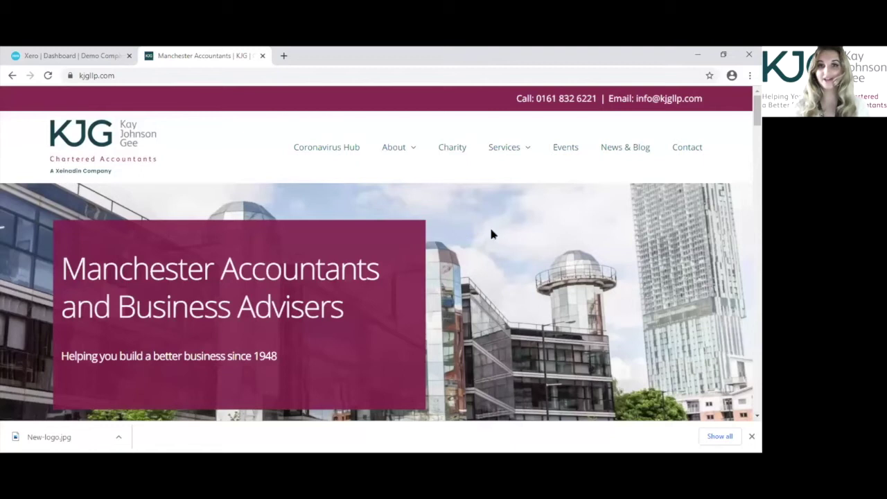
Switch from the KJG website tab back to the Xero Dashboard tab for Demo Company (UK)
{"action": "mouse_move", "coordinate": [412, 117]}
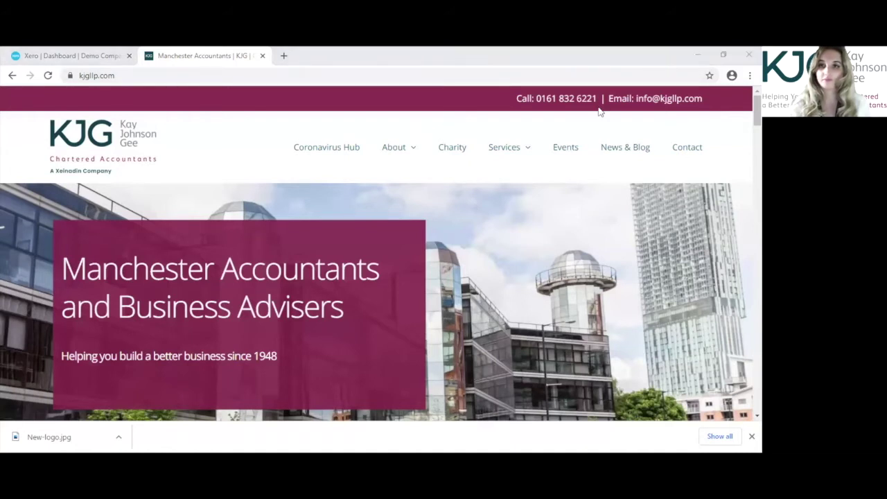
{"action": "left_click", "coordinate": [87, 50]}
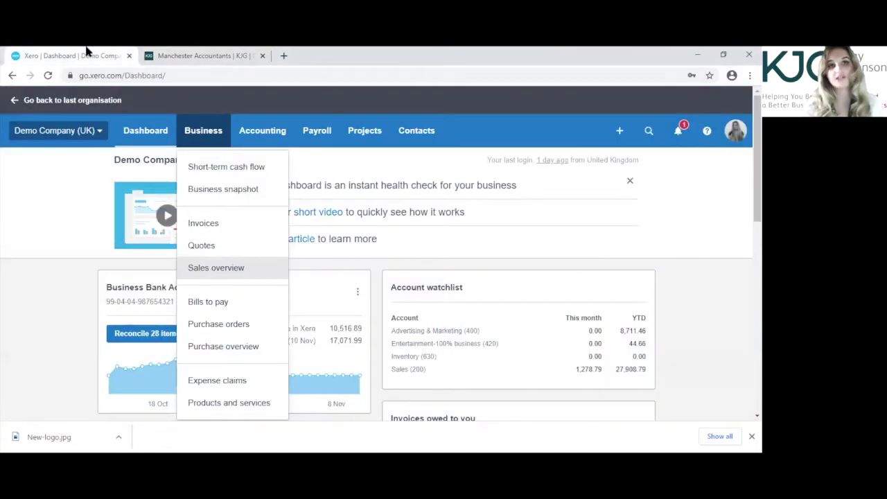
Open the Sales overview in a new tab and list the invoices awaiting payment
{"action": "middle_click", "coordinate": [230, 275]}
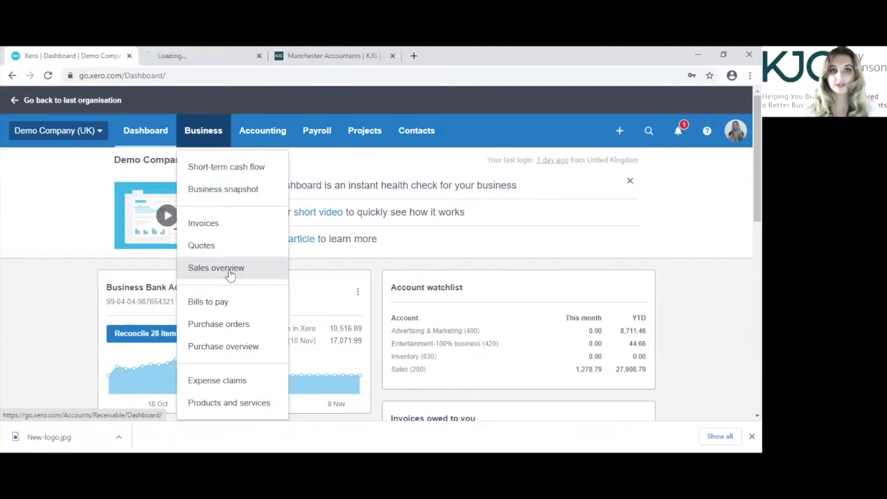
{"action": "left_click", "coordinate": [166, 54]}
{"action": "scroll", "coordinate": [360, 218], "scroll_direction": "down", "scroll_amount": 2}
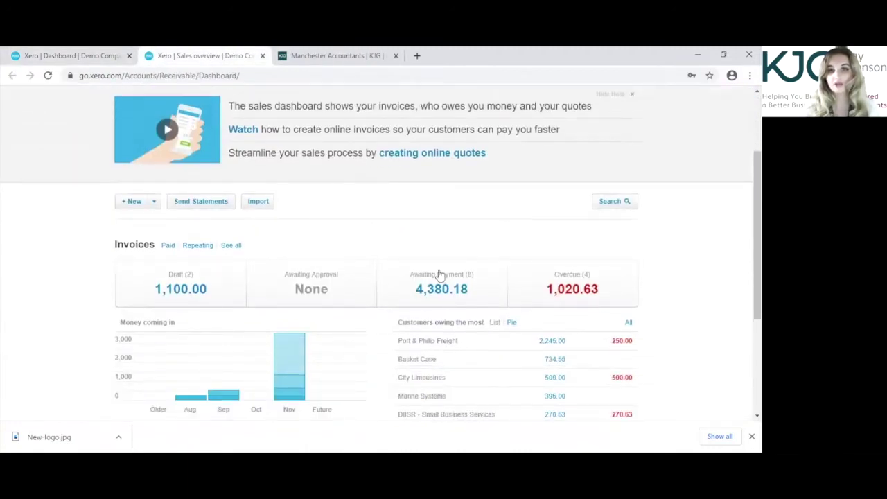
{"action": "left_click", "coordinate": [432, 290]}
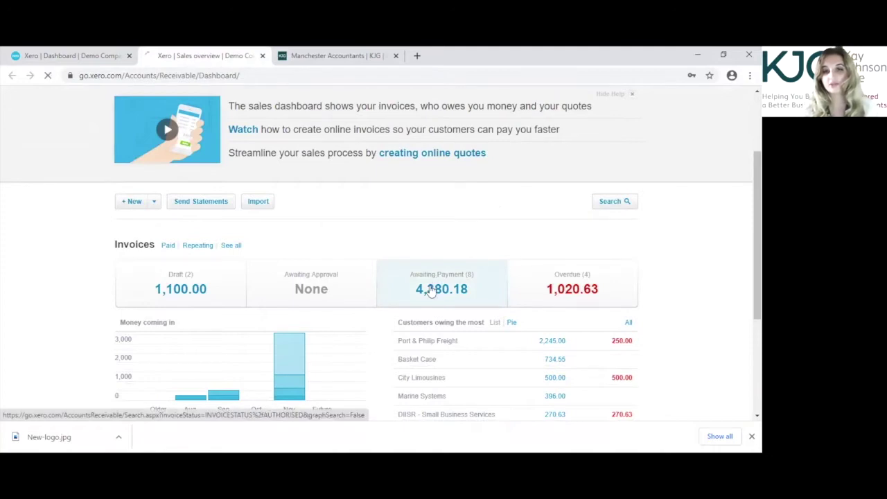
{"action": "scroll", "coordinate": [277, 243], "scroll_direction": "down", "scroll_amount": 2}
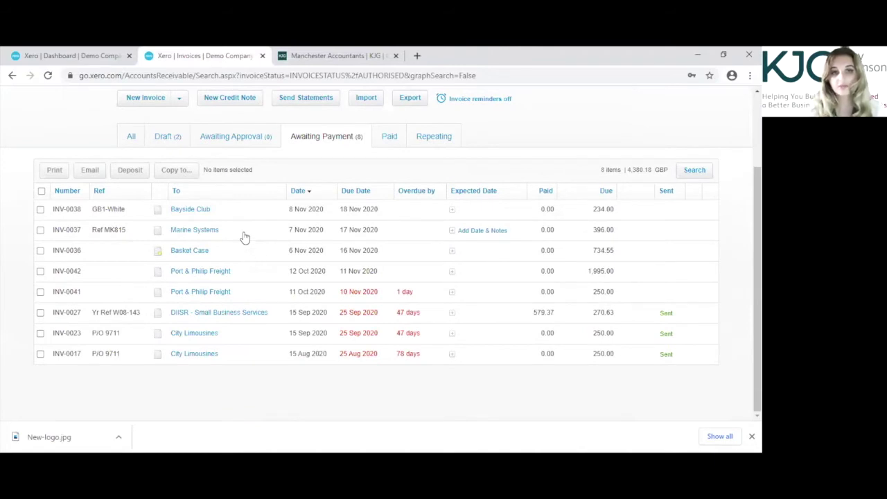
Open invoice INV-0037 for Marine Systems and choose Edit from Invoice Options
{"action": "left_click", "coordinate": [244, 237]}
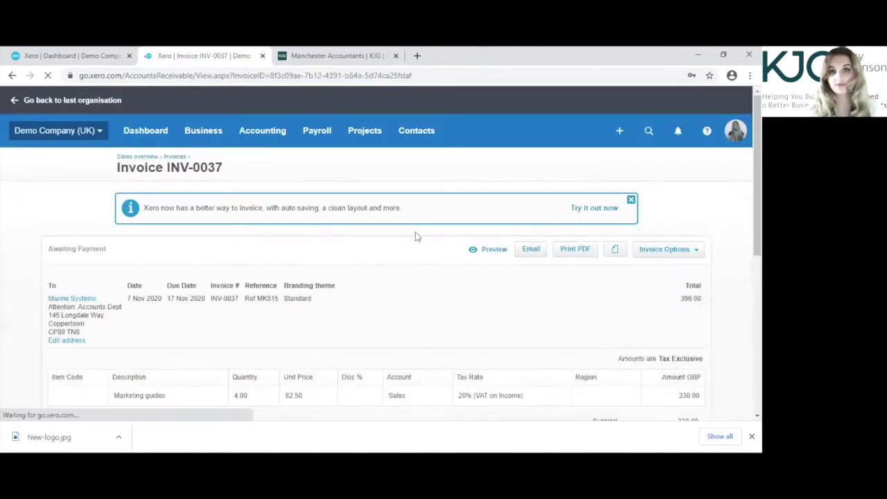
{"action": "scroll", "coordinate": [416, 236], "scroll_direction": "down", "scroll_amount": 1}
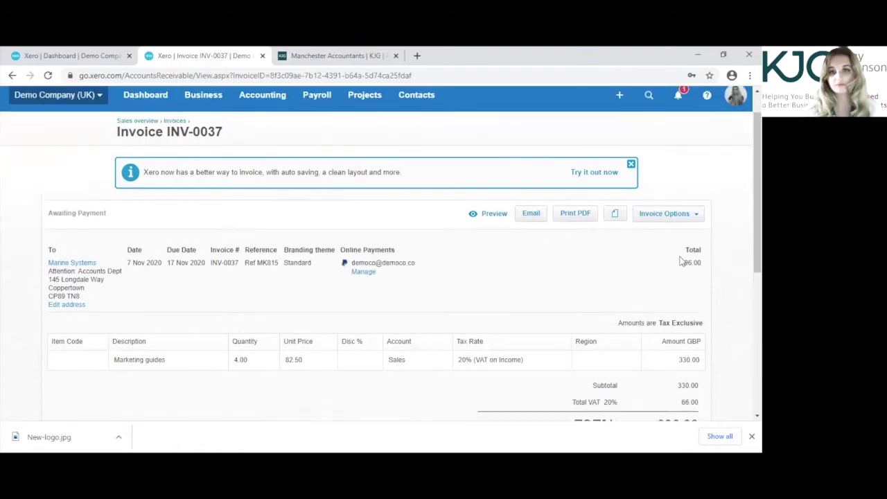
{"action": "left_click", "coordinate": [684, 254]}
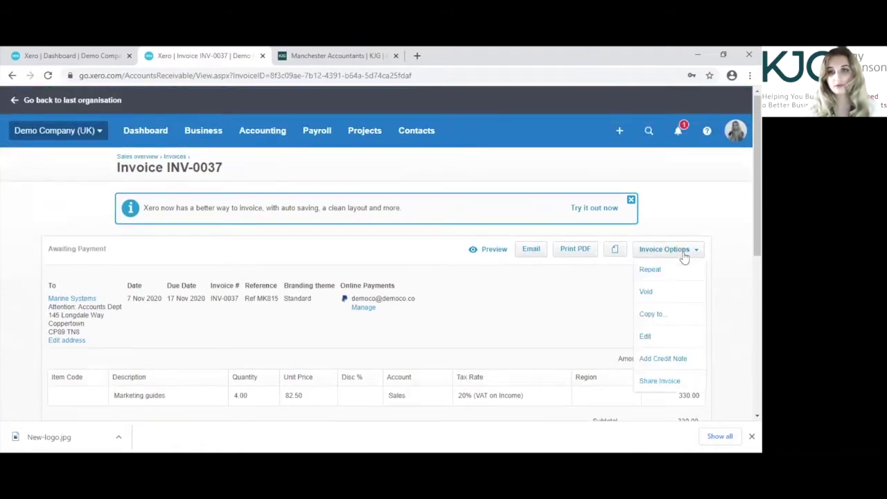
{"action": "left_click", "coordinate": [670, 337]}
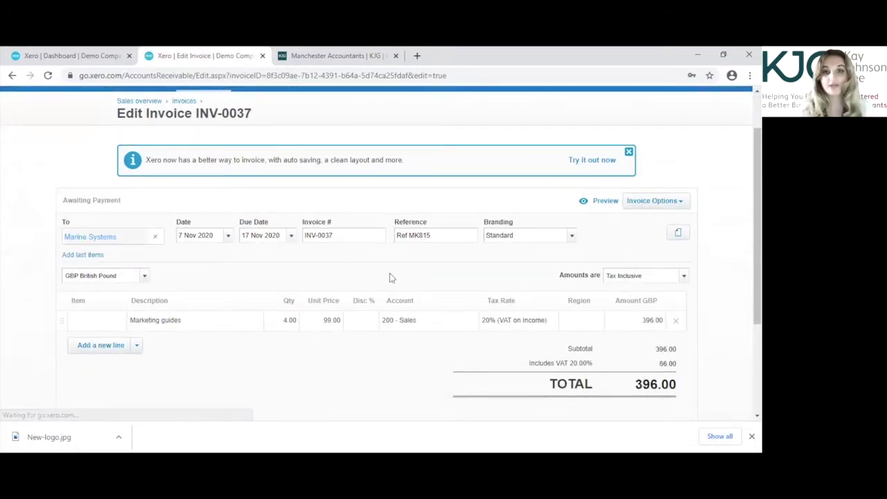
{"action": "scroll", "coordinate": [321, 283], "scroll_direction": "down", "scroll_amount": 1}
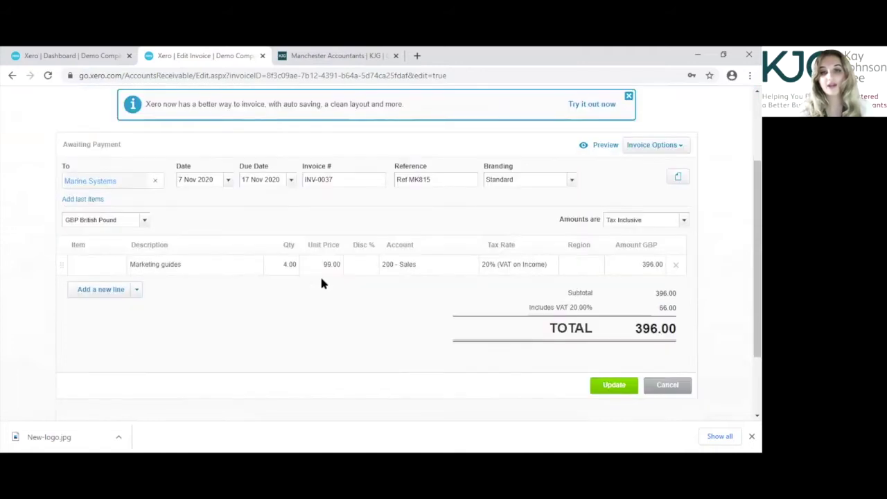
{"action": "left_click", "coordinate": [224, 183]}
{"action": "left_click", "coordinate": [214, 180]}
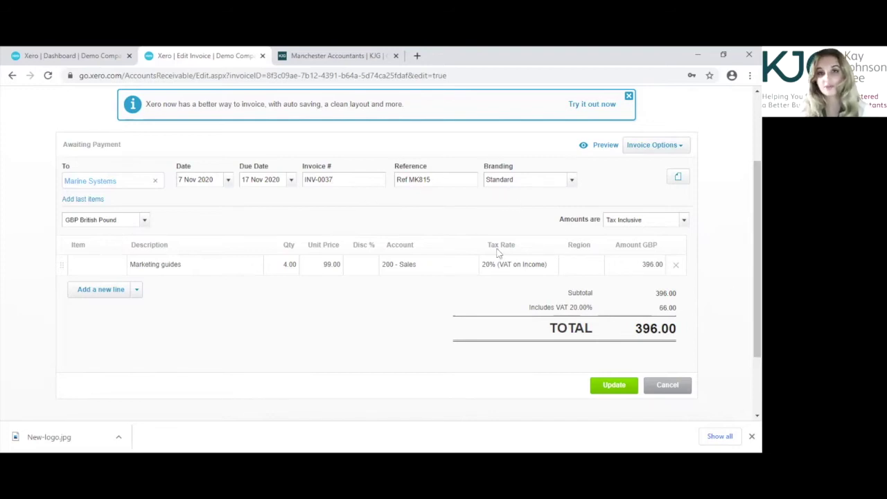
{"action": "left_click", "coordinate": [453, 181]}
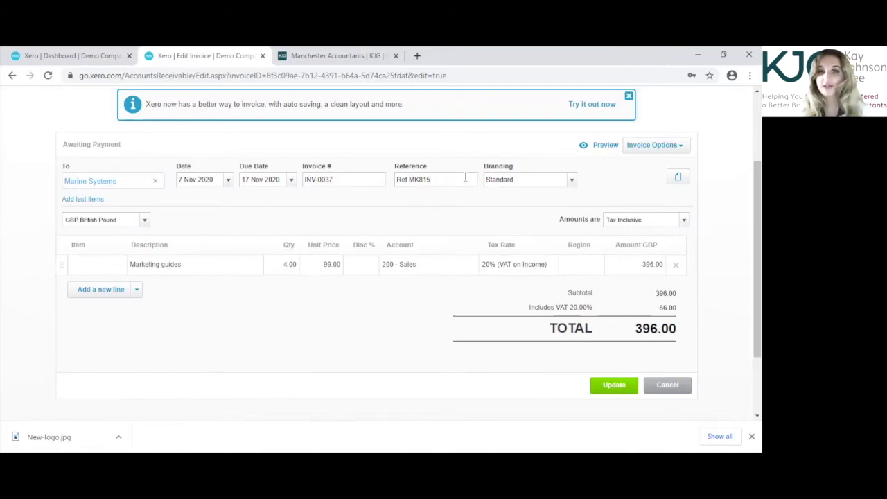
{"action": "left_click", "coordinate": [573, 180]}
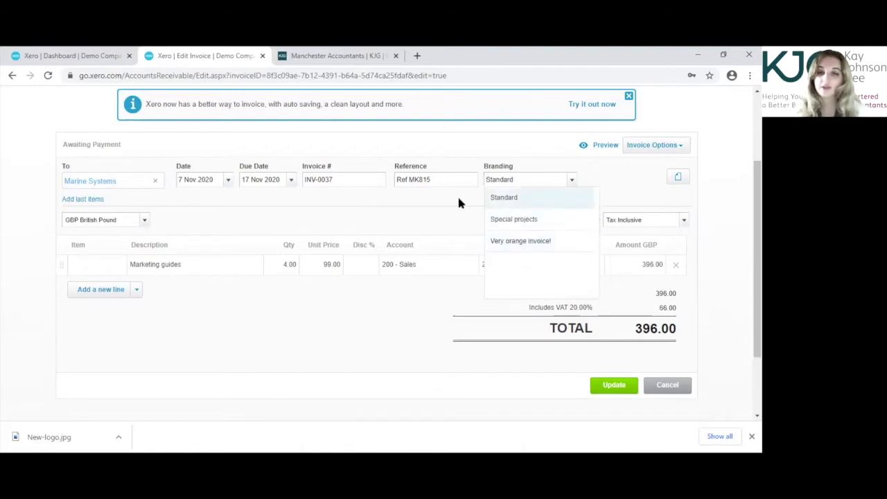
{"action": "left_click", "coordinate": [572, 181]}
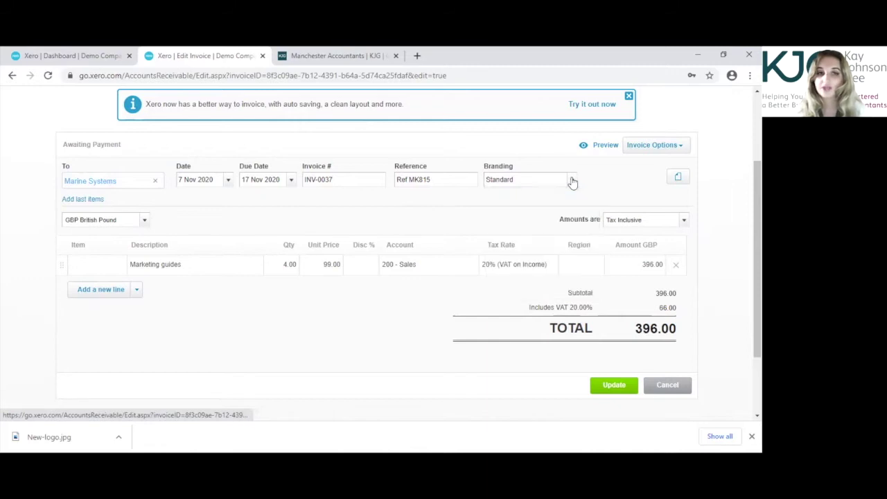
Change the line description to 'Marketing guides - colour coded'
{"action": "left_click", "coordinate": [199, 264]}
{"action": "left_click_drag", "start_coordinate": [188, 275], "coordinate": [171, 280]}
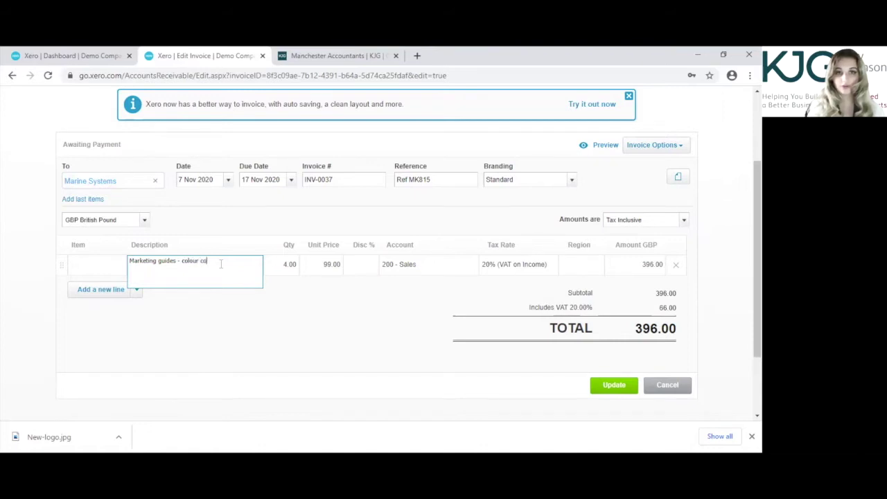
{"action": "key", "text": "Tab"}
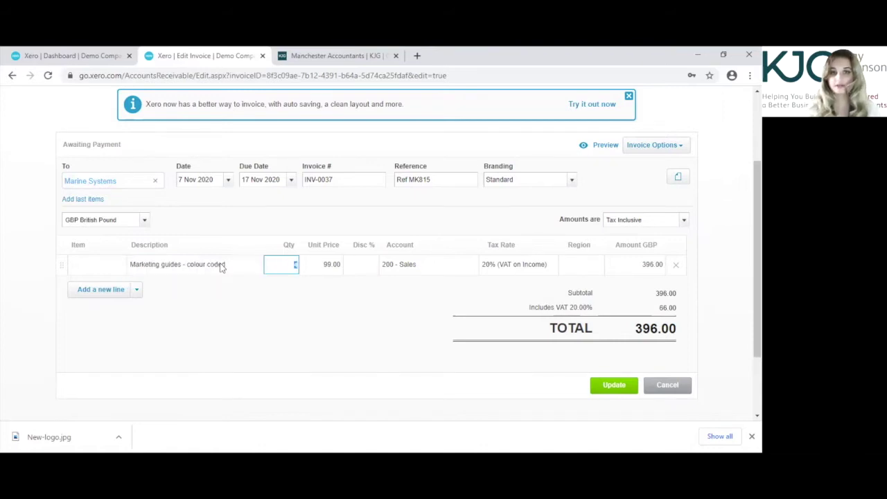
{"action": "key", "text": "Tab"}
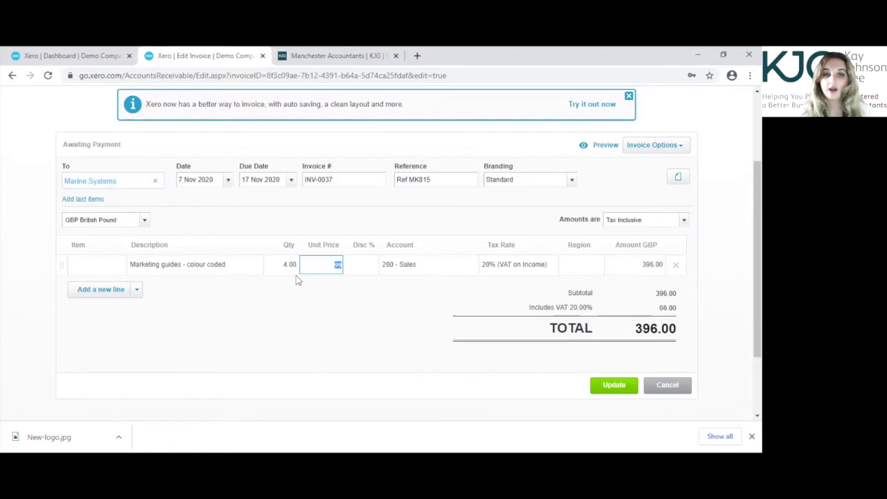
Step through the line's quantity, price, discount, account and tax cells, then assign region South
{"action": "left_click", "coordinate": [292, 266]}
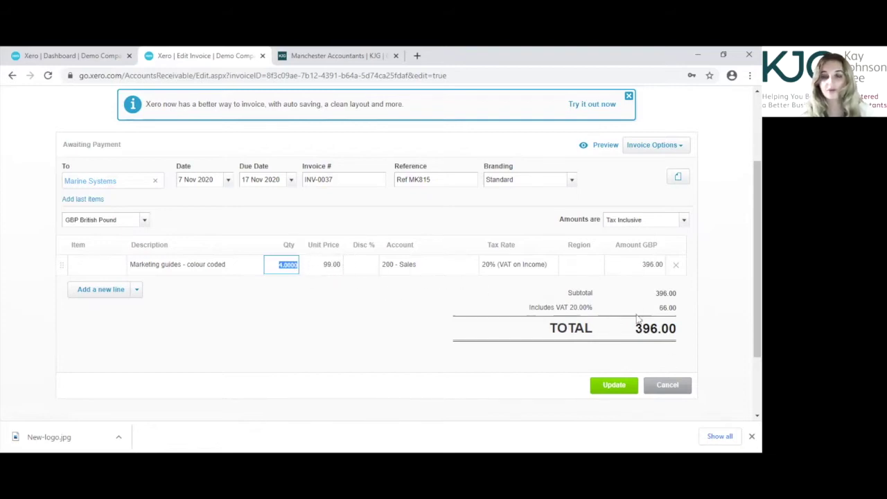
{"action": "left_click", "coordinate": [328, 267]}
{"action": "left_click", "coordinate": [360, 263]}
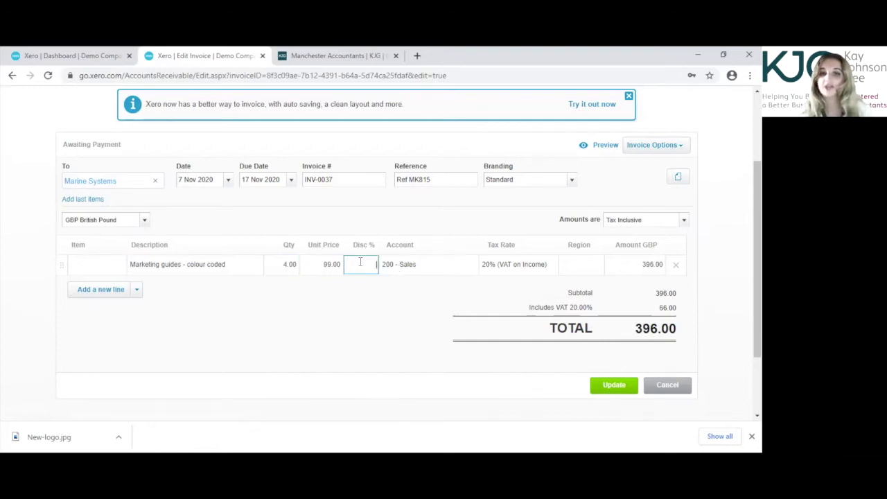
{"action": "left_click", "coordinate": [412, 266]}
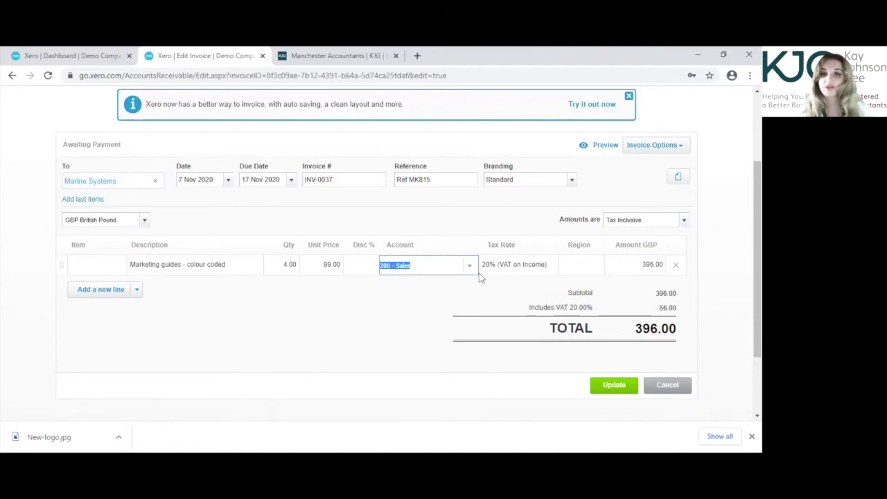
{"action": "left_click", "coordinate": [523, 268]}
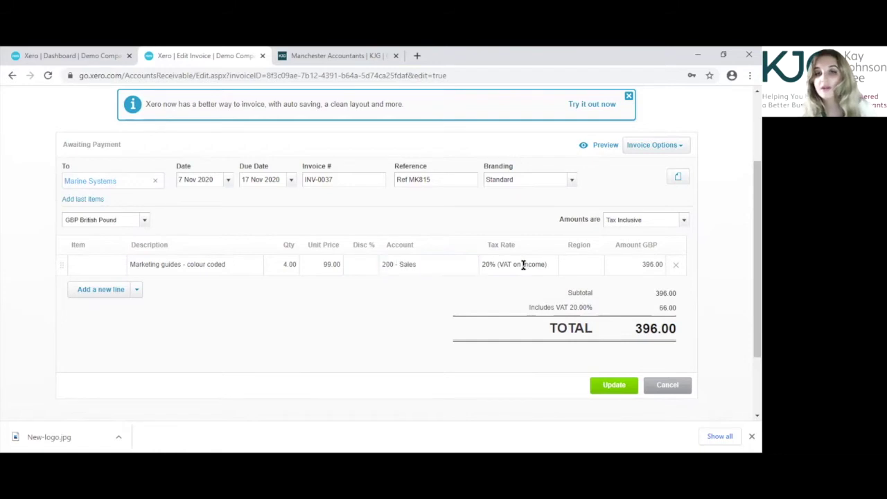
{"action": "left_click", "coordinate": [590, 274]}
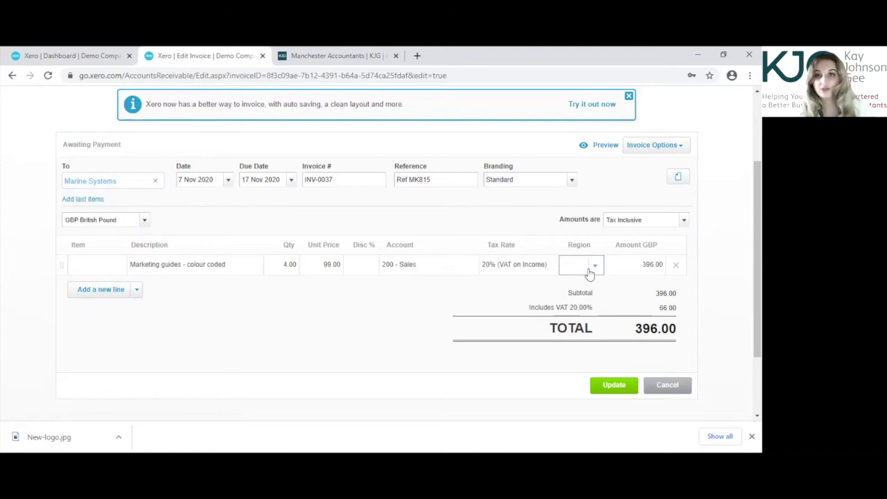
{"action": "left_click", "coordinate": [593, 272]}
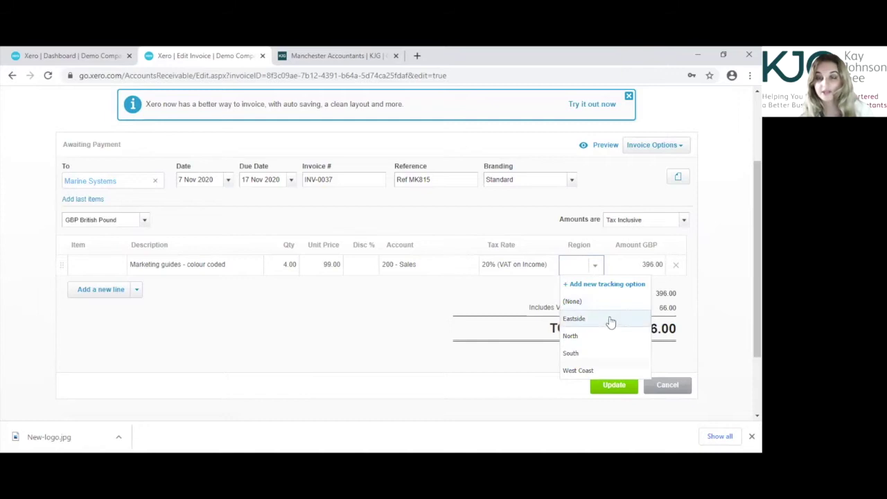
{"action": "left_click", "coordinate": [603, 353]}
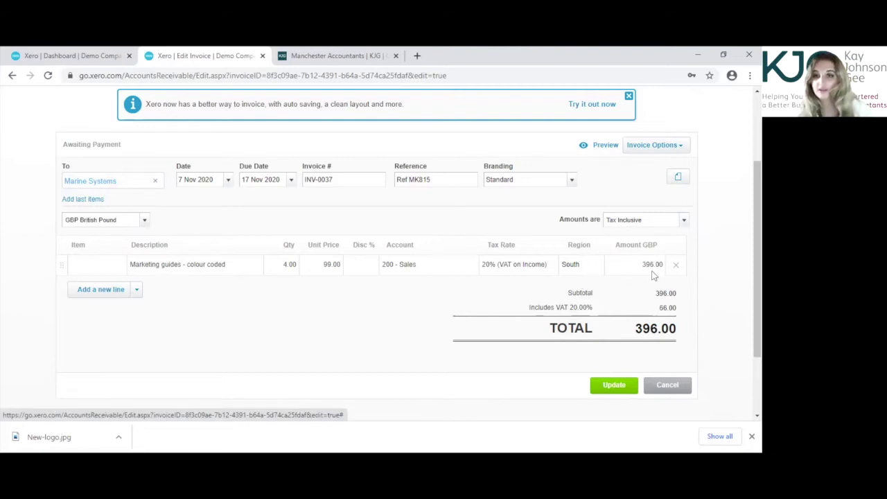
Try Tax Exclusive (475.20), revert to Tax Inclusive at 396.00, and update the invoice
{"action": "left_click", "coordinate": [685, 221]}
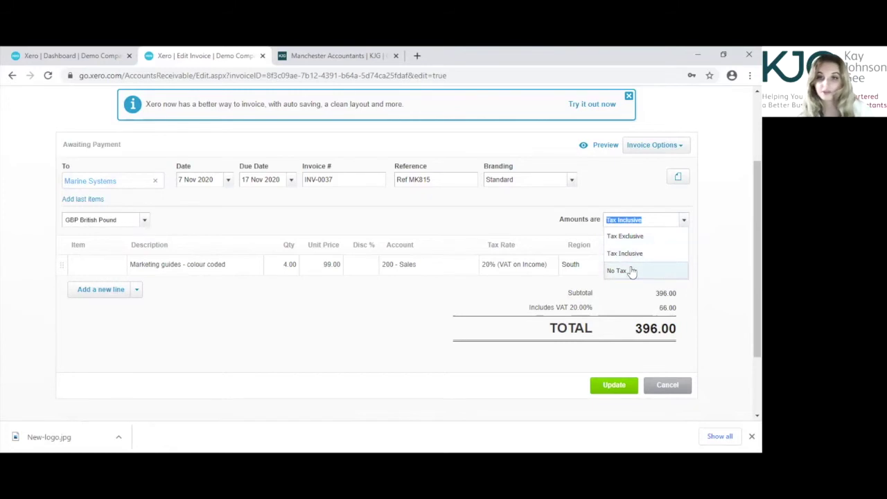
{"action": "left_click", "coordinate": [639, 236]}
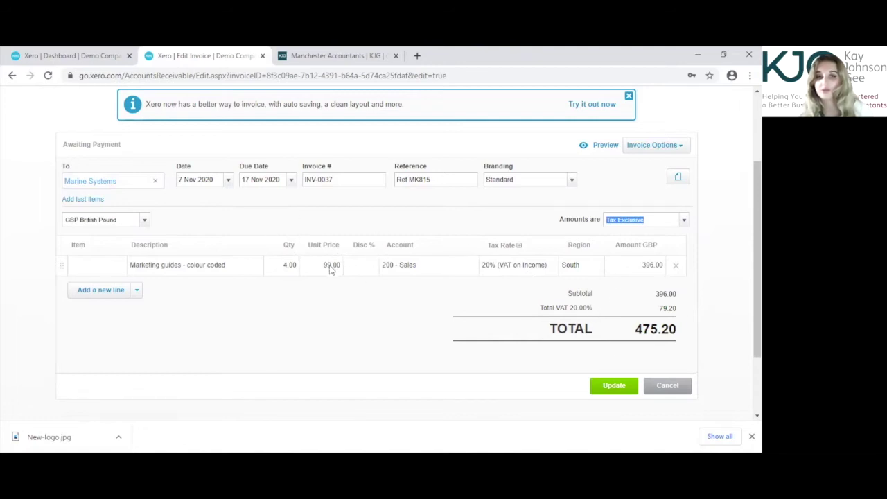
{"action": "left_click", "coordinate": [684, 221]}
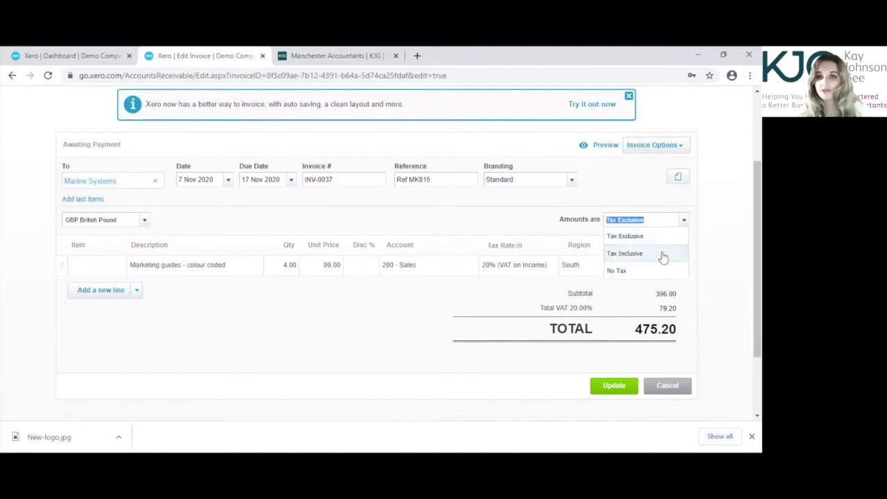
{"action": "left_click", "coordinate": [663, 254]}
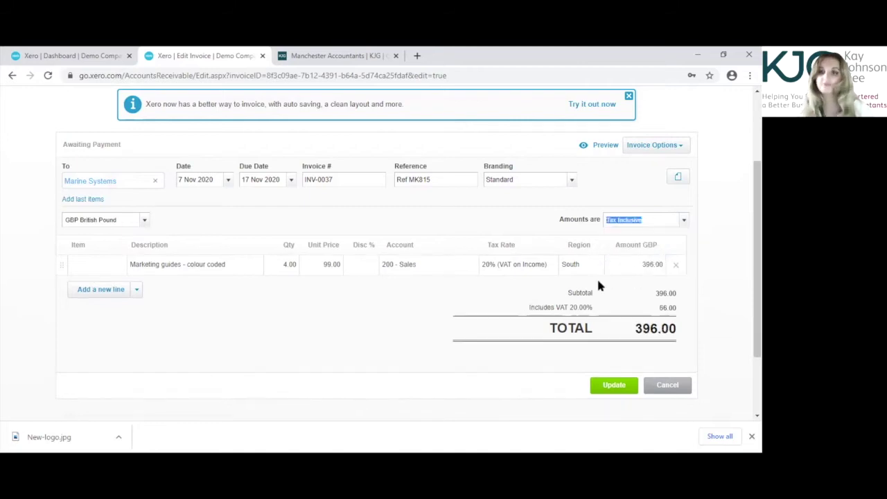
{"action": "left_click", "coordinate": [538, 307]}
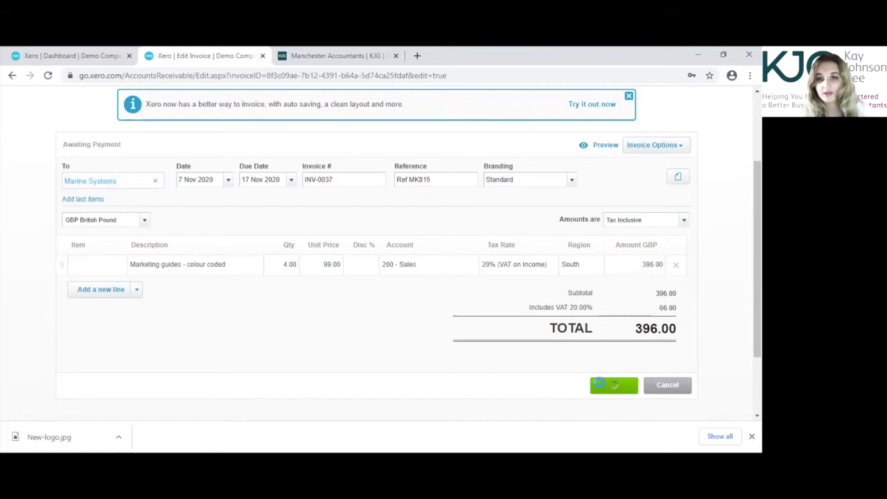
Open paid invoice INV-0031 for Port & Philip Freight from the Paid list and start editing
{"action": "scroll", "coordinate": [545, 351], "scroll_direction": "down", "scroll_amount": 2}
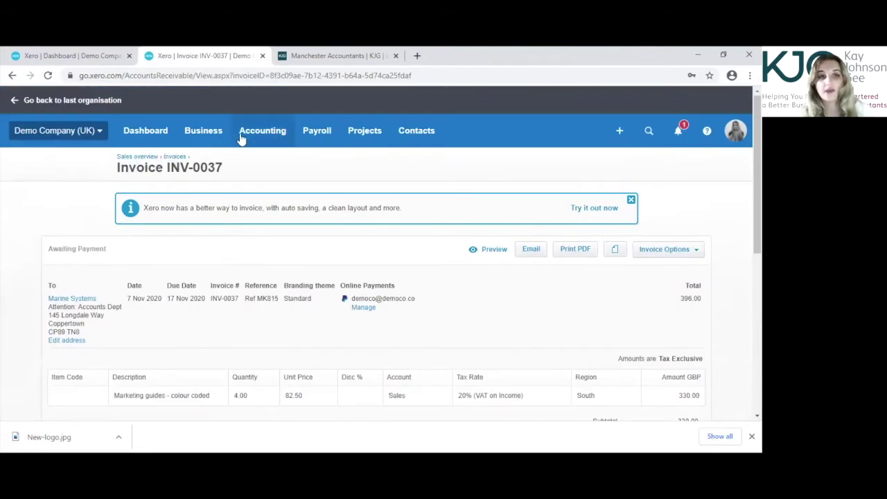
{"action": "left_click", "coordinate": [210, 140]}
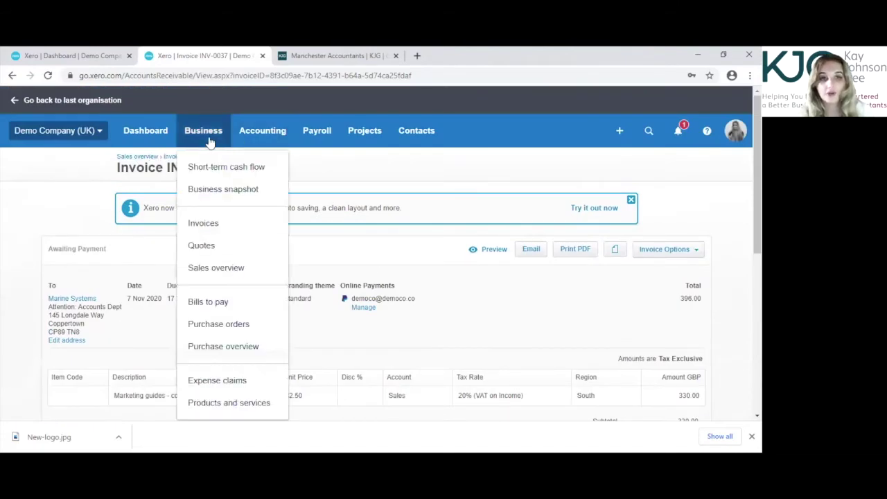
{"action": "left_click", "coordinate": [243, 274]}
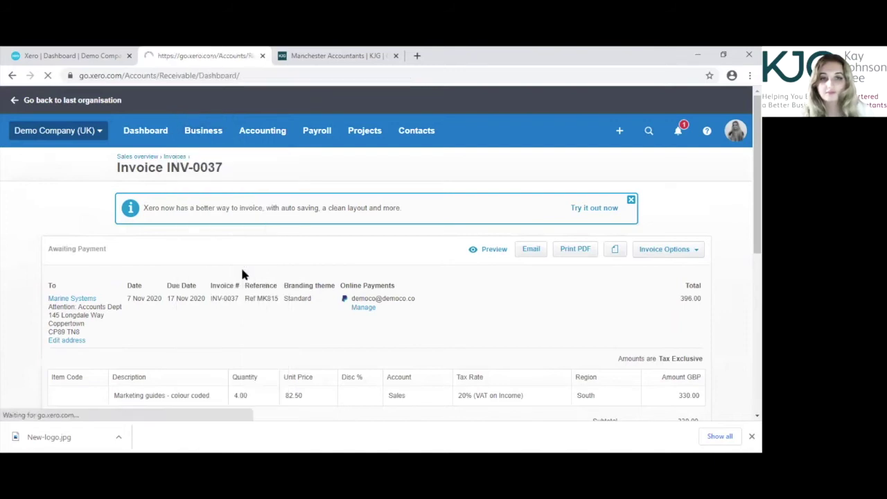
{"action": "scroll", "coordinate": [402, 289], "scroll_direction": "down", "scroll_amount": 2}
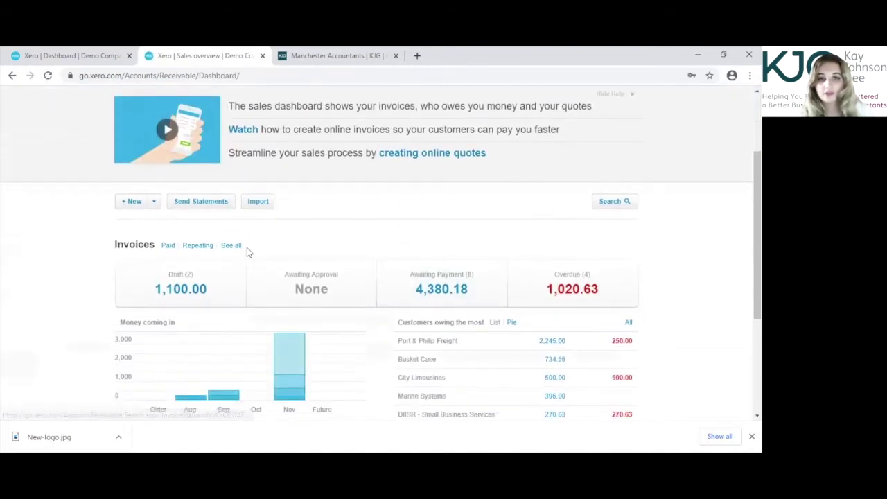
{"action": "left_click", "coordinate": [166, 250]}
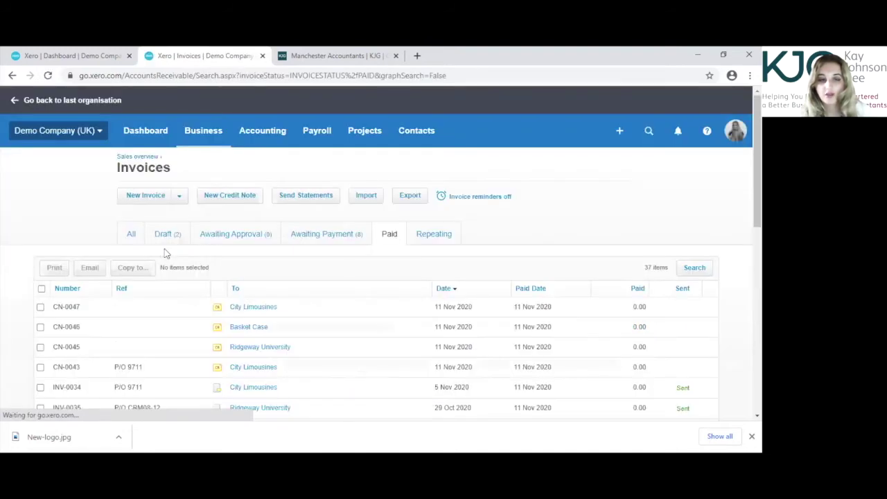
{"action": "scroll", "coordinate": [352, 269], "scroll_direction": "down", "scroll_amount": 2}
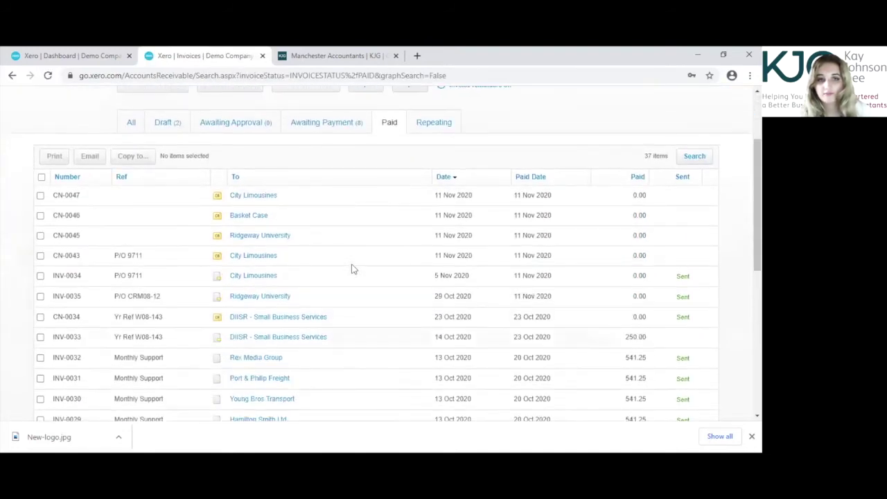
{"action": "scroll", "coordinate": [352, 269], "scroll_direction": "down", "scroll_amount": 2}
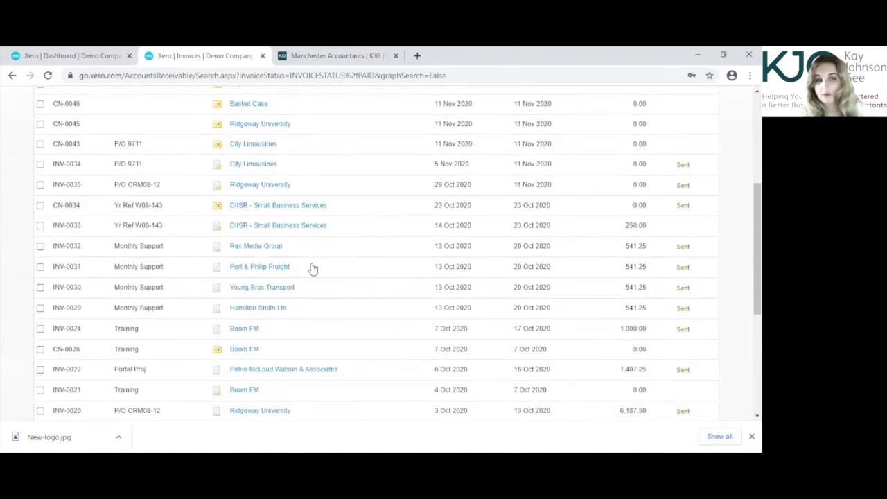
{"action": "left_click", "coordinate": [313, 268]}
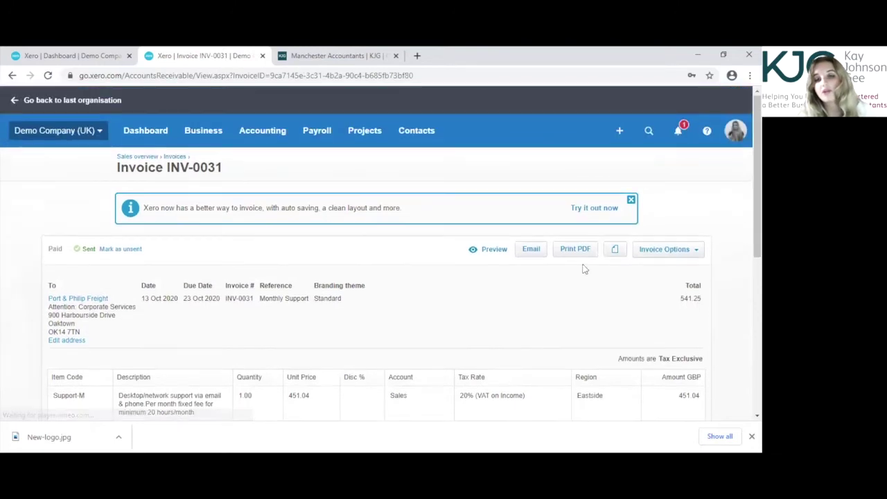
{"action": "left_click", "coordinate": [676, 252]}
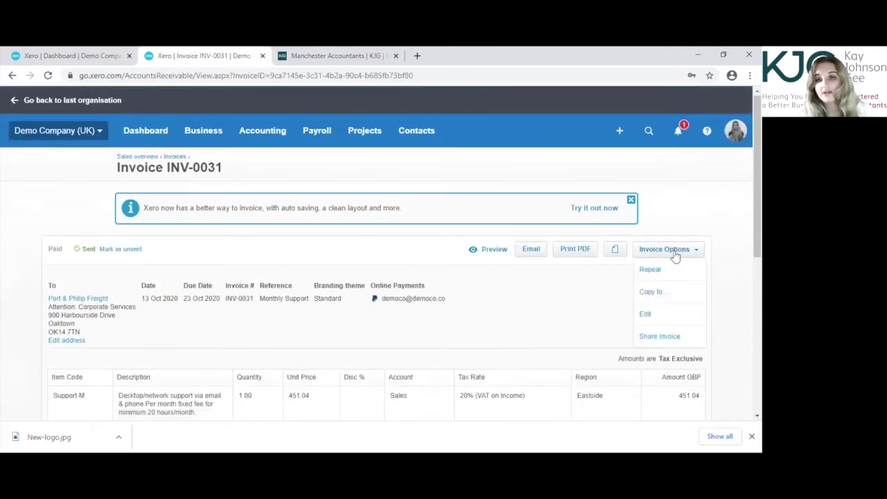
{"action": "left_click", "coordinate": [657, 312]}
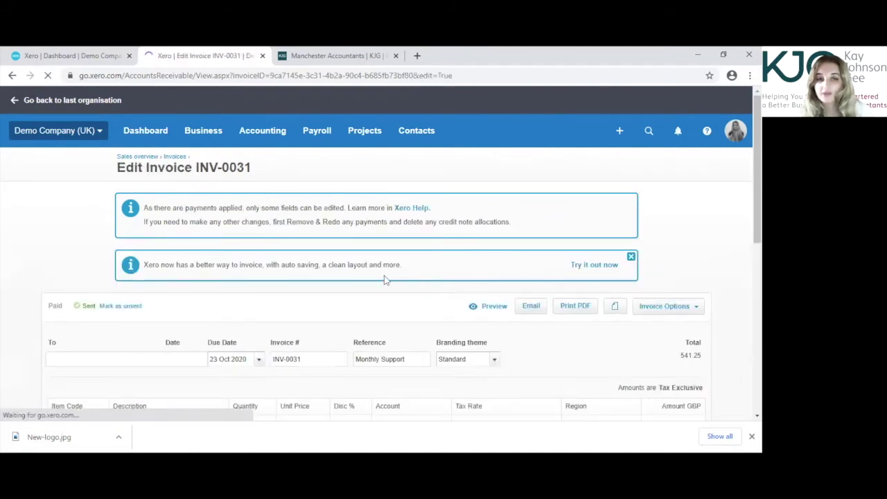
Try changing the line account and contact, keeping 200 - Sales and Port & Philip Freight
{"action": "scroll", "coordinate": [314, 272], "scroll_direction": "down", "scroll_amount": 2}
{"action": "scroll", "coordinate": [421, 248], "scroll_direction": "down", "scroll_amount": 3}
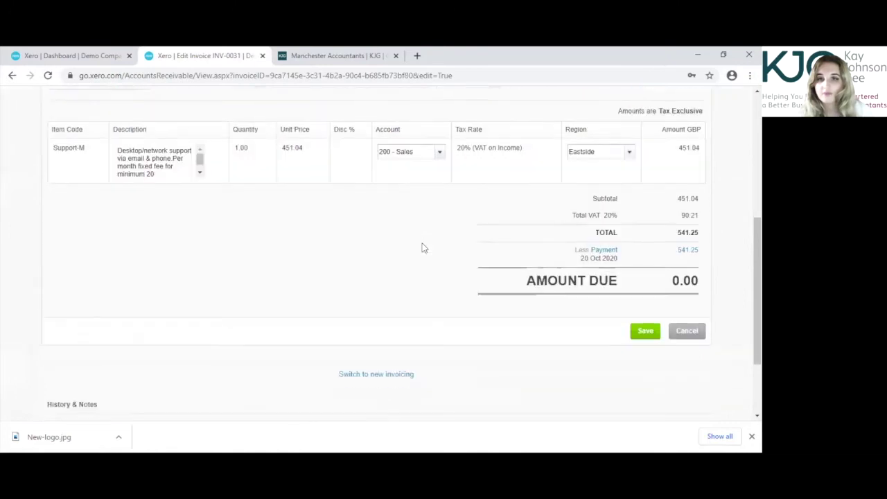
{"action": "scroll", "coordinate": [485, 247], "scroll_direction": "up", "scroll_amount": 2}
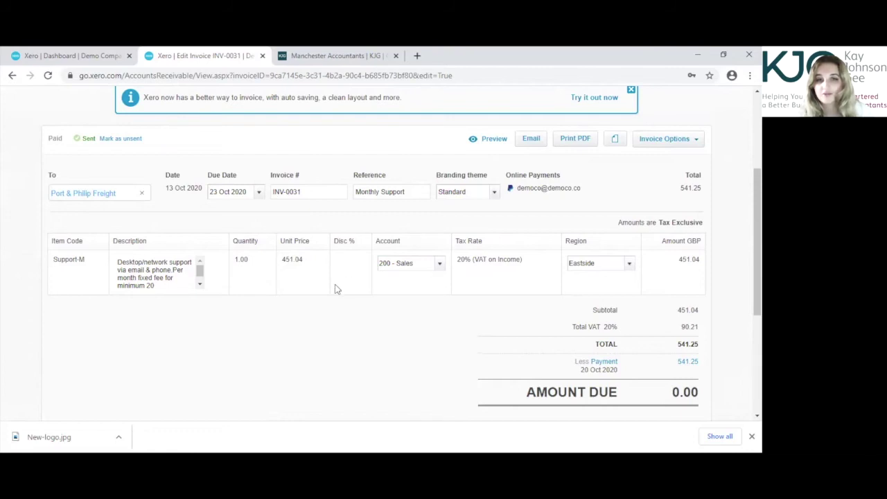
{"action": "left_click", "coordinate": [440, 262]}
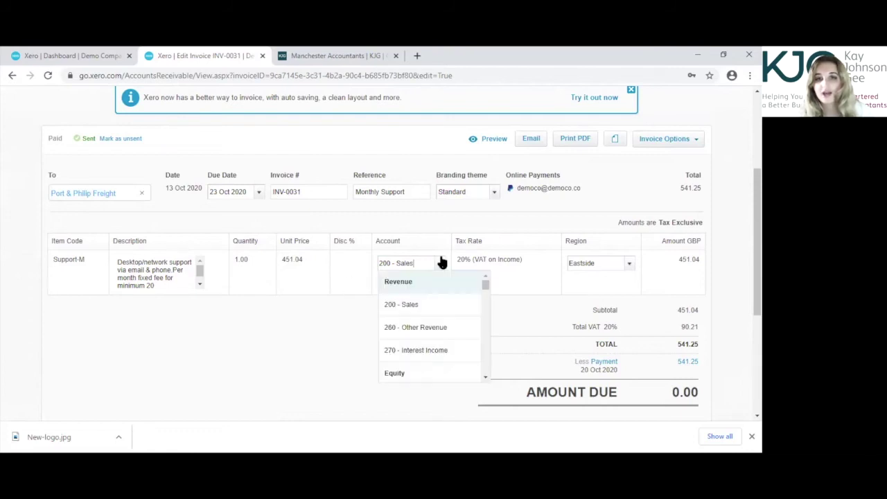
{"action": "left_click", "coordinate": [441, 263]}
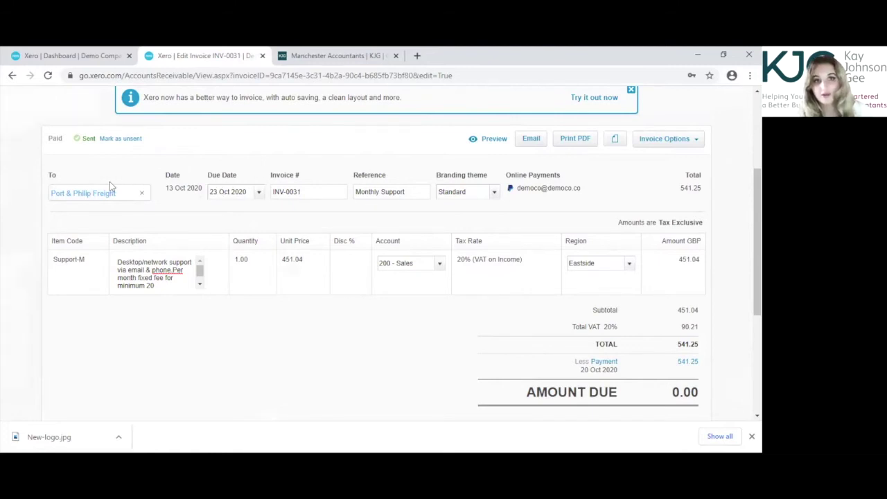
{"action": "mouse_move", "coordinate": [109, 194]}
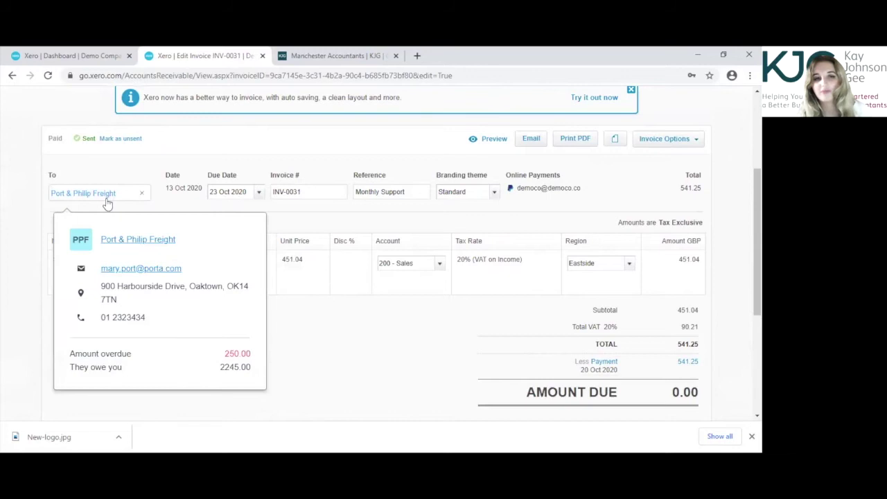
{"action": "left_click", "coordinate": [105, 194]}
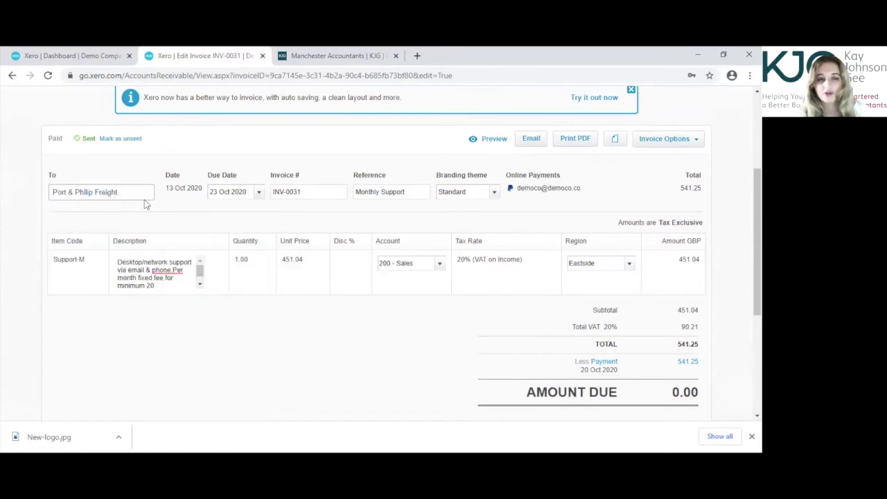
{"action": "left_click", "coordinate": [172, 210]}
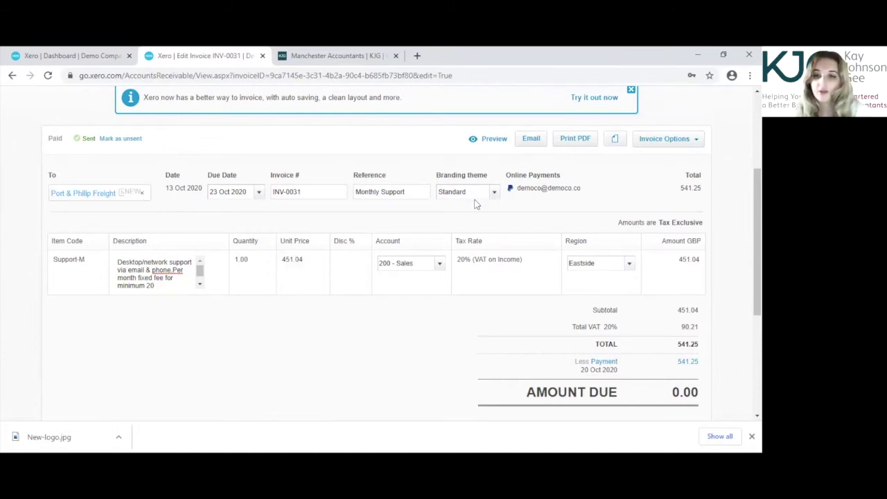
Check whether the Reference and the Monthly Support reference text can still be edited
{"action": "left_click", "coordinate": [413, 197]}
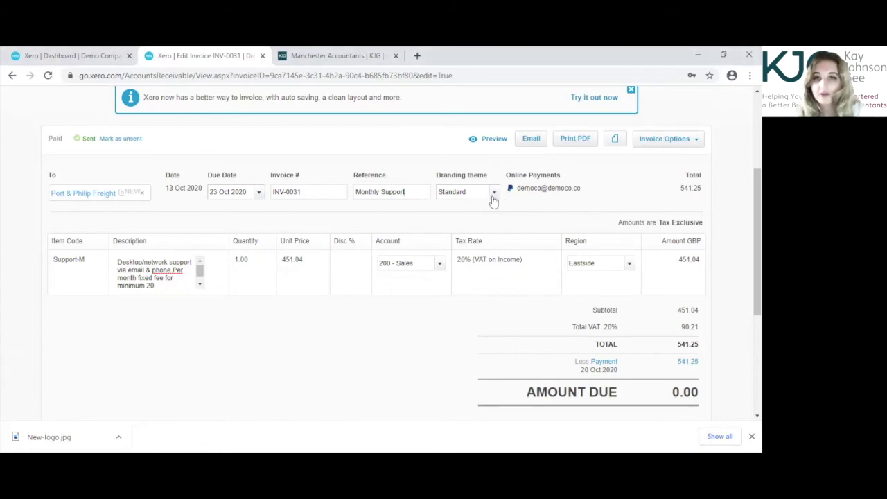
{"action": "scroll", "coordinate": [578, 291], "scroll_direction": "down", "scroll_amount": 1}
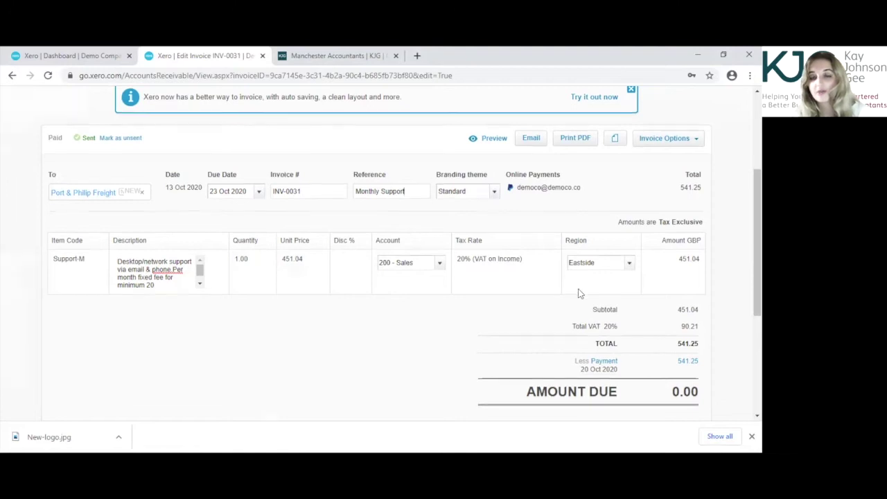
{"action": "scroll", "coordinate": [617, 254], "scroll_direction": "up", "scroll_amount": 1}
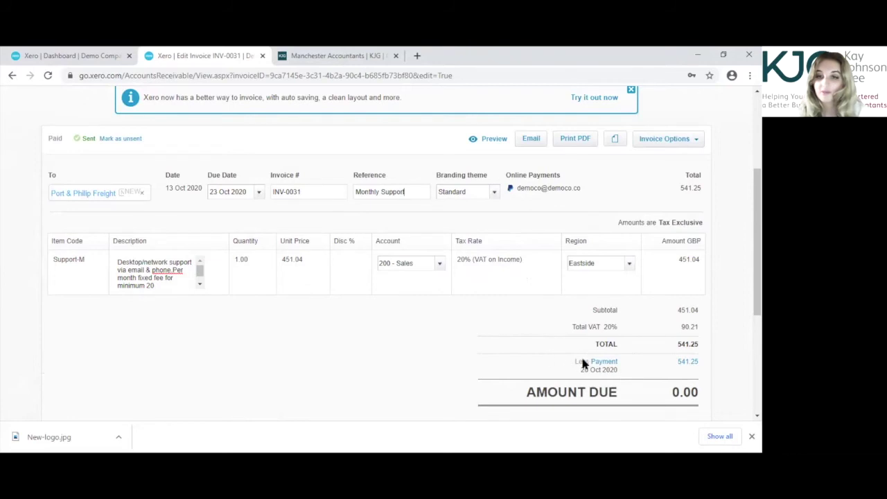
{"action": "scroll", "coordinate": [563, 318], "scroll_direction": "down", "scroll_amount": 2}
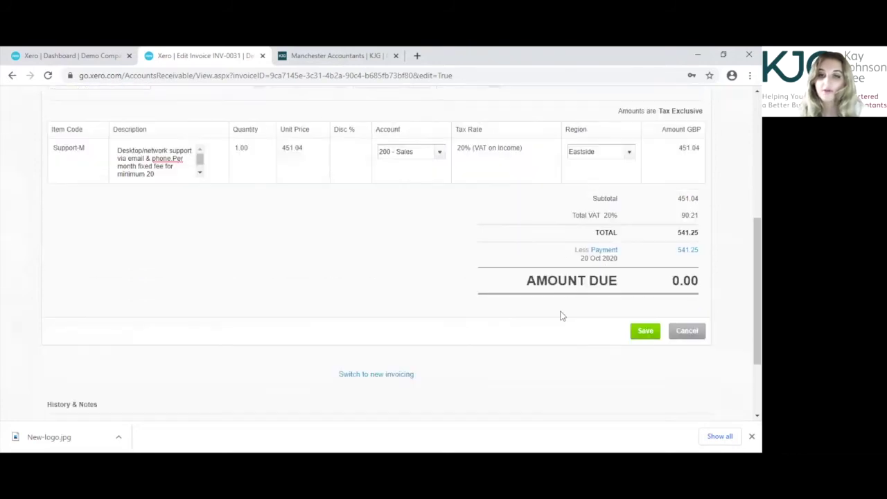
{"action": "scroll", "coordinate": [490, 271], "scroll_direction": "up", "scroll_amount": 1}
{"action": "scroll", "coordinate": [360, 254], "scroll_direction": "up", "scroll_amount": 2}
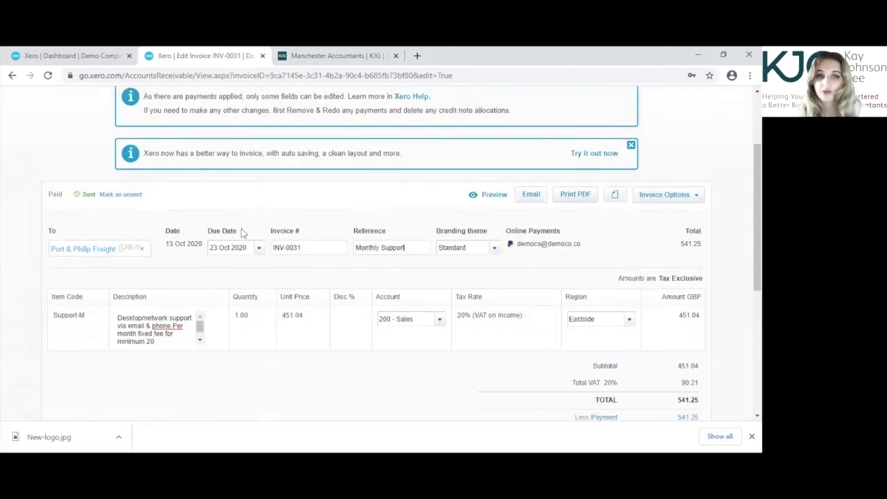
{"action": "left_click", "coordinate": [409, 246]}
{"action": "scroll", "coordinate": [487, 273], "scroll_direction": "down", "scroll_amount": 1}
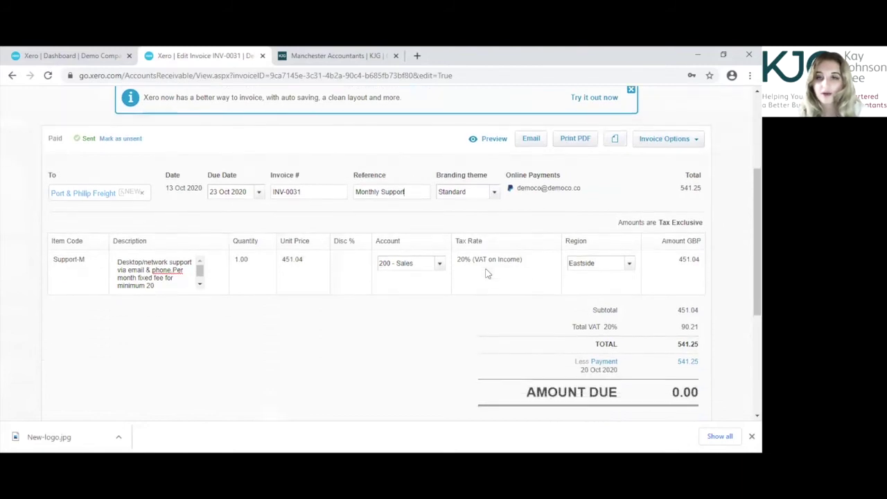
{"action": "scroll", "coordinate": [531, 284], "scroll_direction": "down", "scroll_amount": 1}
{"action": "scroll", "coordinate": [527, 285], "scroll_direction": "up", "scroll_amount": 1}
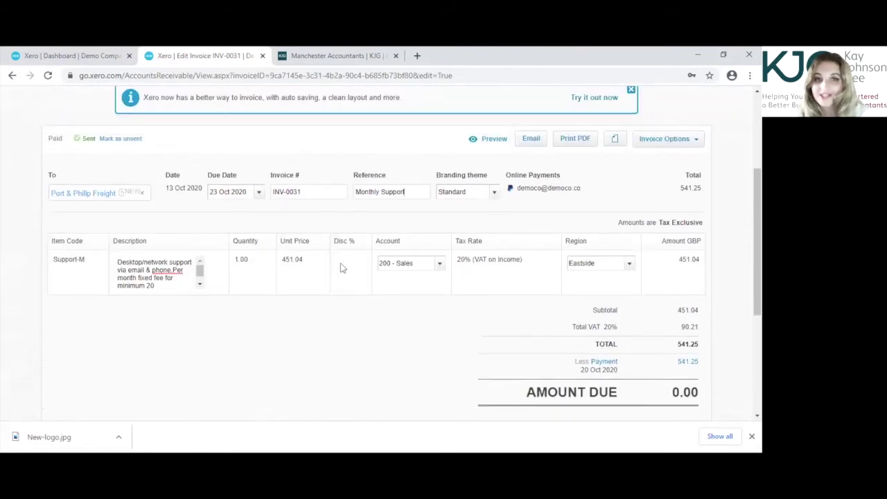
{"action": "scroll", "coordinate": [558, 262], "scroll_direction": "down", "scroll_amount": 1}
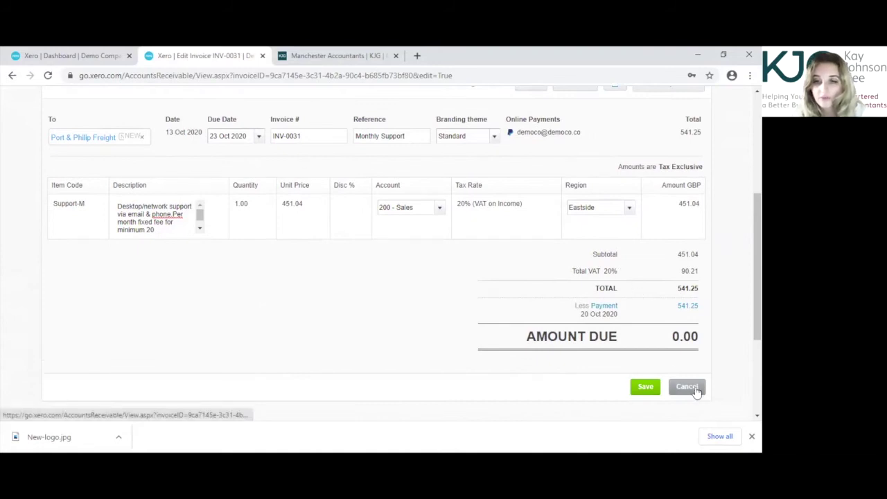
Cancel the INV-0031 edits and list the bills awaiting payment from the Purchases overview
{"action": "left_click", "coordinate": [695, 388]}
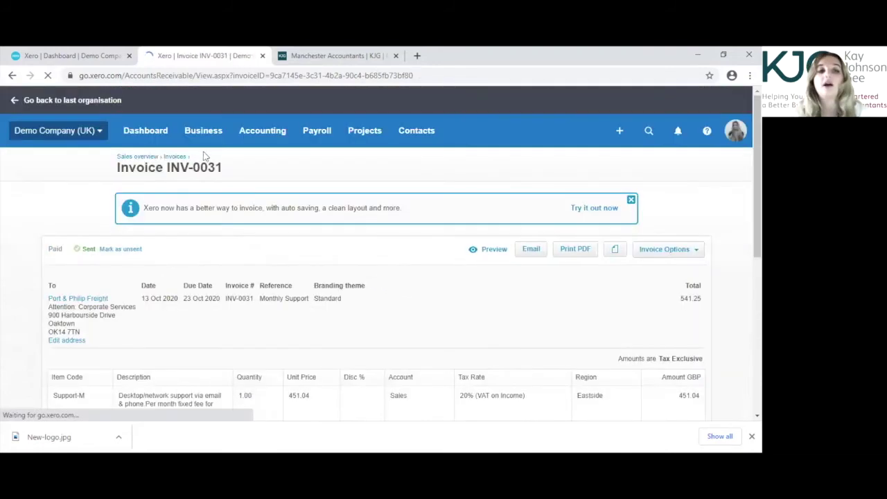
{"action": "left_click", "coordinate": [212, 137]}
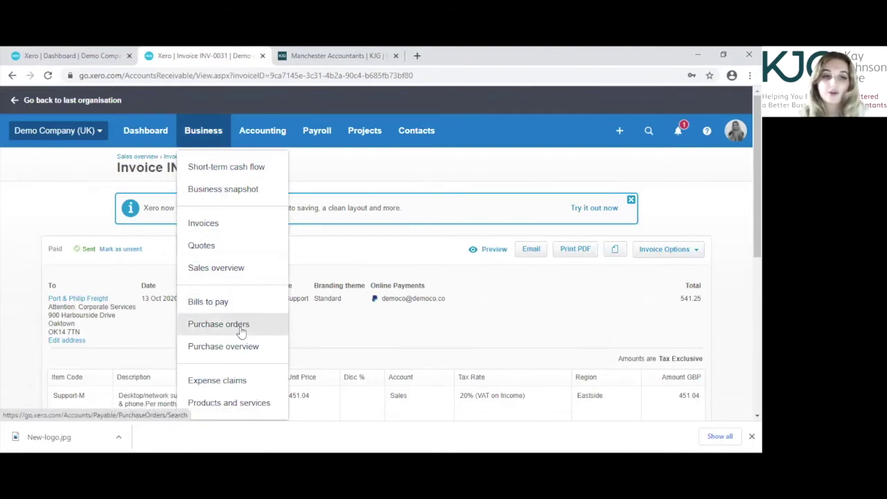
{"action": "left_click", "coordinate": [238, 352]}
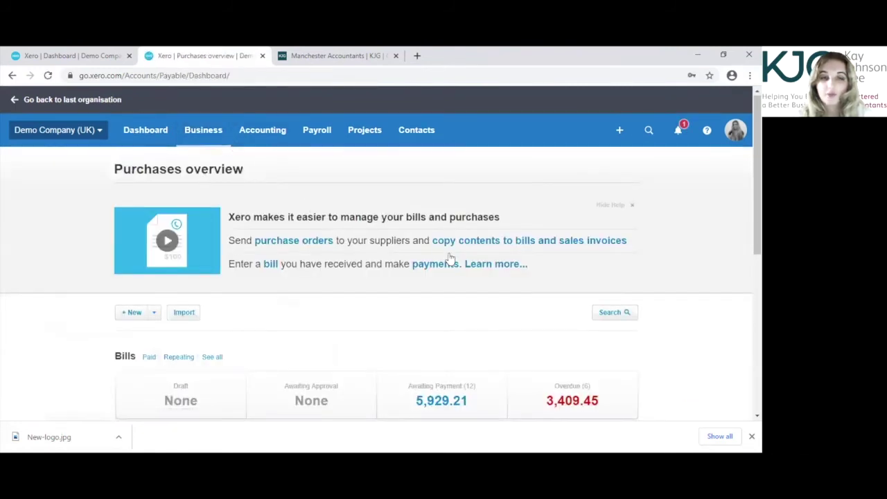
{"action": "scroll", "coordinate": [450, 255], "scroll_direction": "down", "scroll_amount": 1}
{"action": "left_click", "coordinate": [417, 340]}
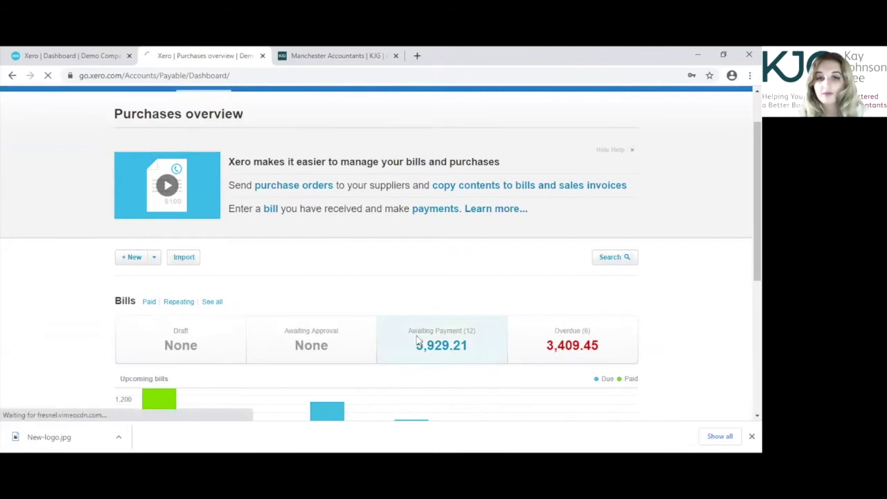
Open Net Connect bill RPT489-1 and show its Bill Options actions
{"action": "scroll", "coordinate": [333, 258], "scroll_direction": "down", "scroll_amount": 3}
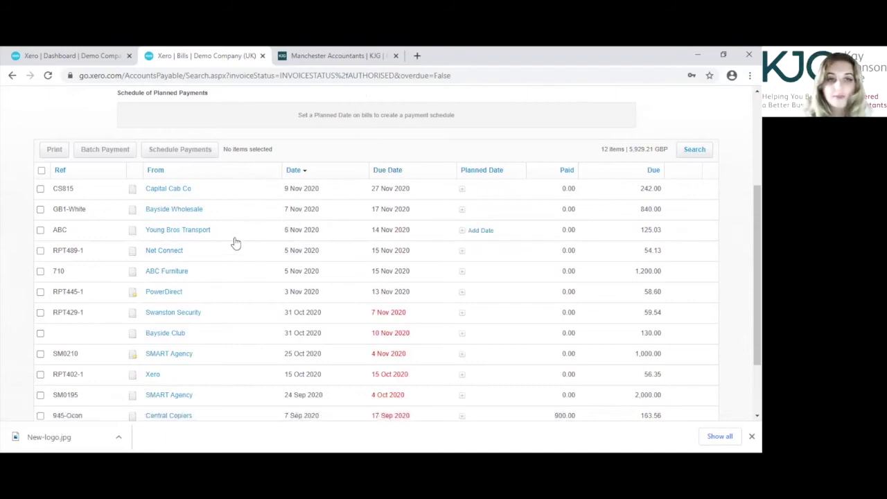
{"action": "scroll", "coordinate": [236, 242], "scroll_direction": "down", "scroll_amount": 2}
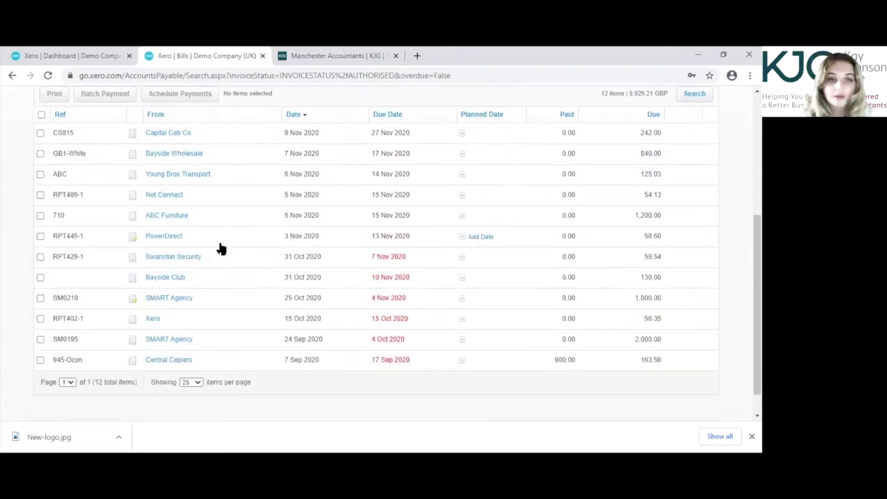
{"action": "left_click", "coordinate": [203, 200]}
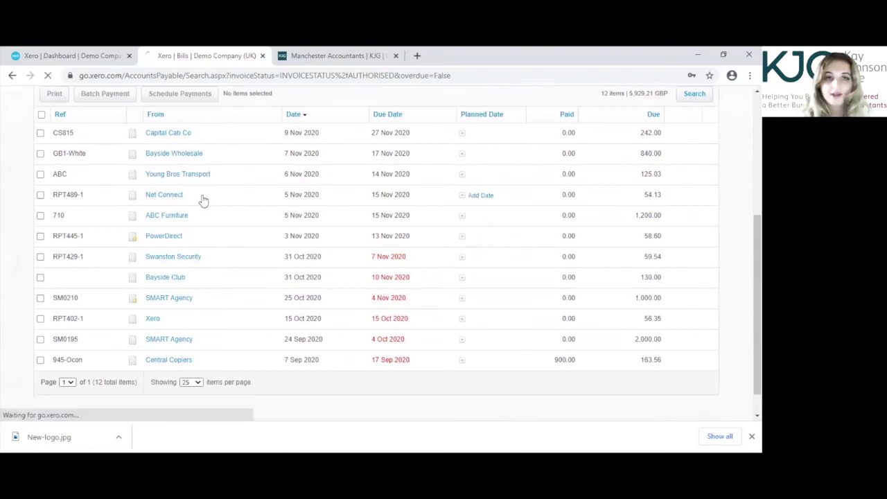
{"action": "scroll", "coordinate": [491, 257], "scroll_direction": "up", "scroll_amount": 2}
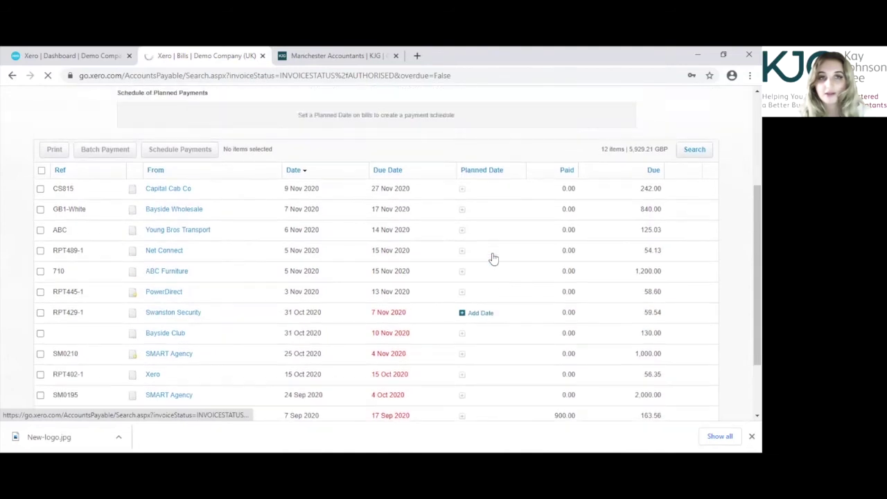
{"action": "scroll", "coordinate": [231, 190], "scroll_direction": "up", "scroll_amount": 5}
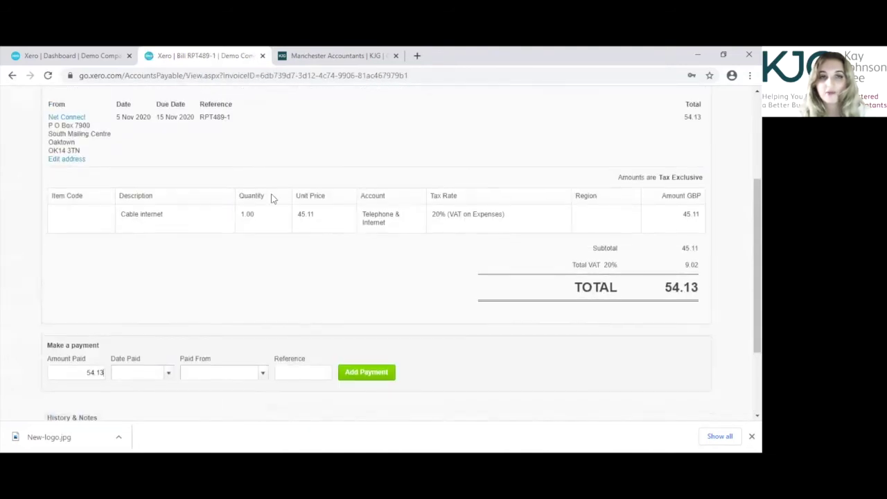
{"action": "scroll", "coordinate": [318, 184], "scroll_direction": "up", "scroll_amount": 1}
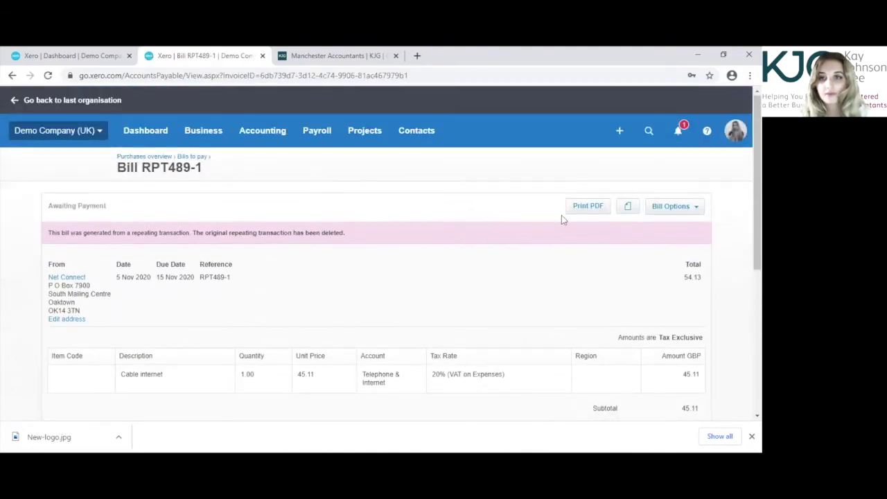
{"action": "left_click", "coordinate": [686, 212]}
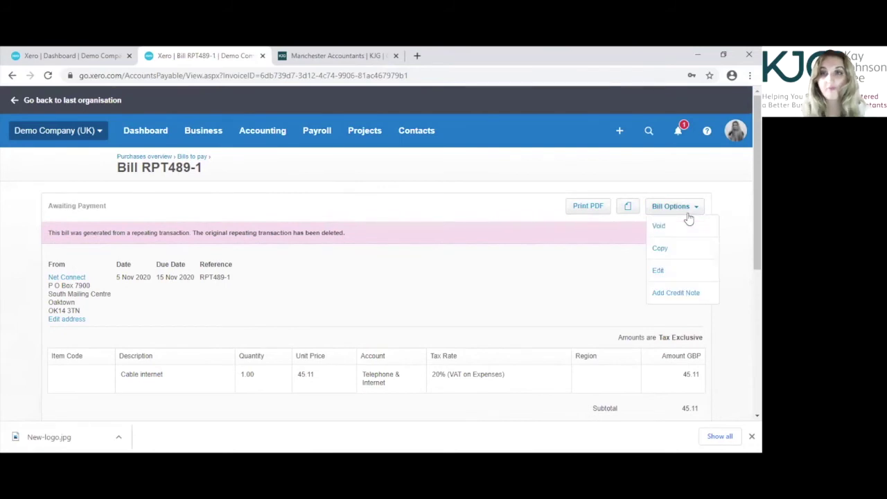
Start editing bill RPT489-1, checking the date field and the related files panel
{"action": "left_click", "coordinate": [679, 273]}
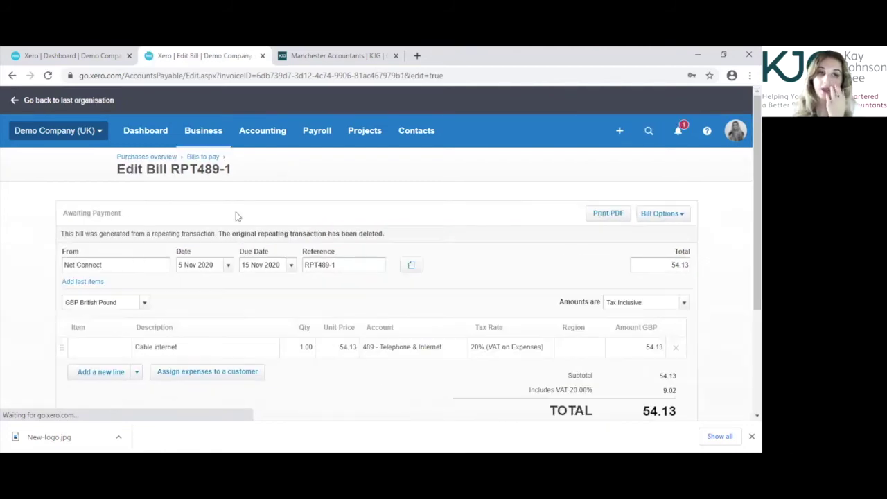
{"action": "scroll", "coordinate": [221, 241], "scroll_direction": "down", "scroll_amount": 1}
{"action": "scroll", "coordinate": [222, 243], "scroll_direction": "down", "scroll_amount": 1}
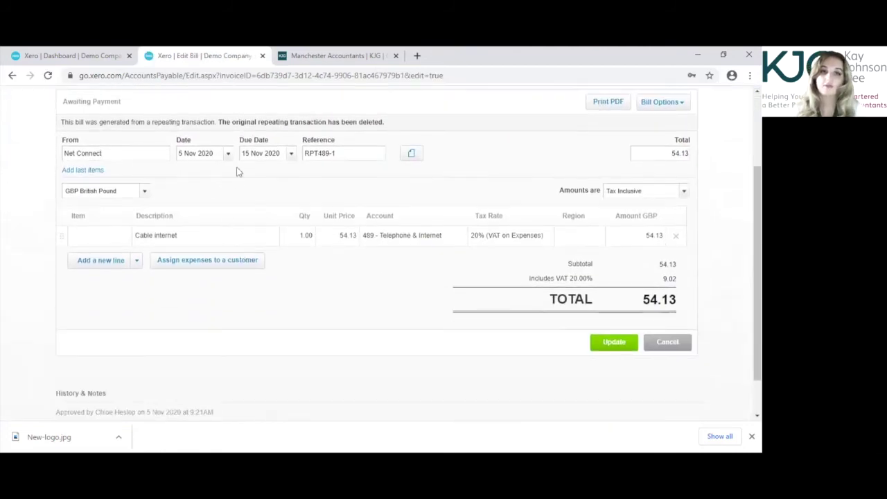
{"action": "scroll", "coordinate": [238, 171], "scroll_direction": "up", "scroll_amount": 1}
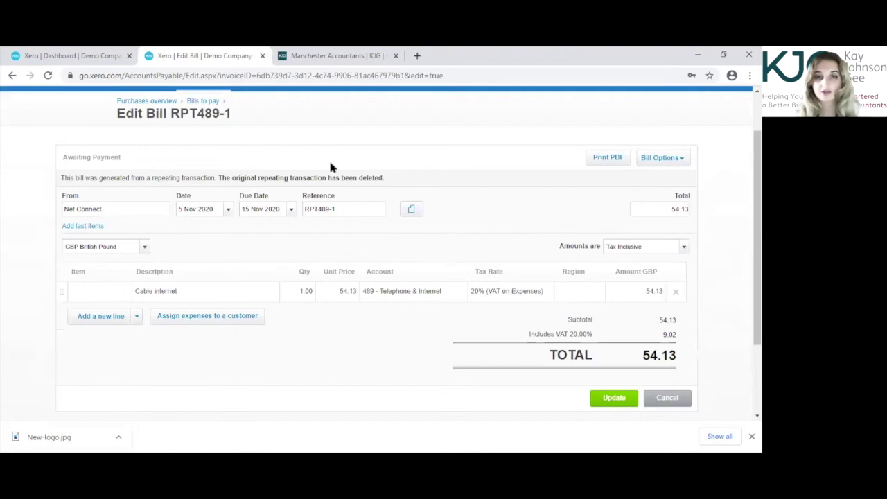
{"action": "left_click", "coordinate": [217, 211]}
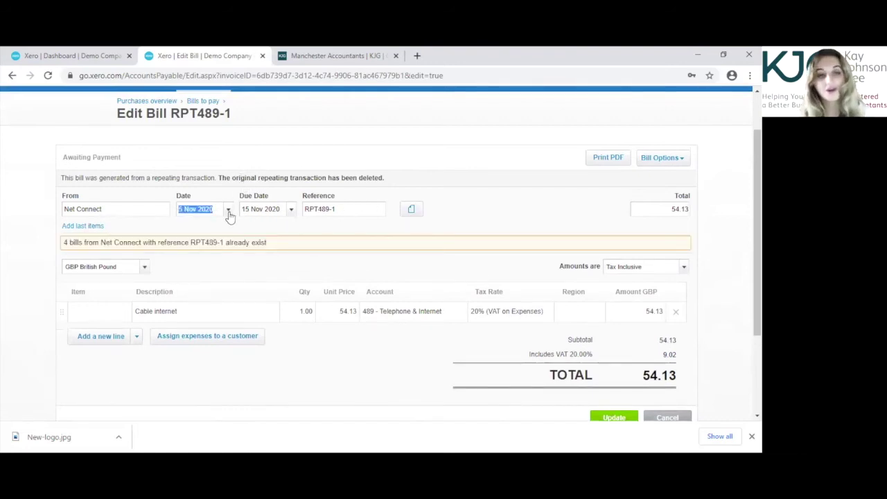
{"action": "left_click", "coordinate": [217, 211]}
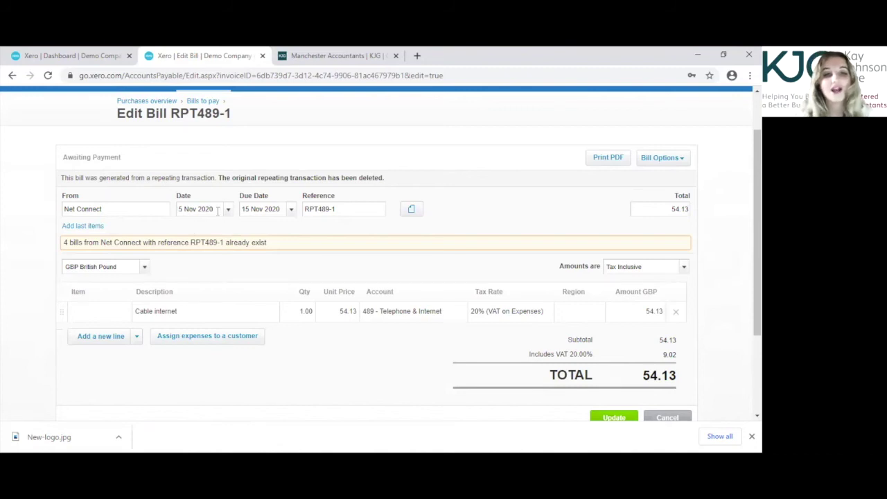
{"action": "left_click", "coordinate": [418, 211]}
{"action": "left_click", "coordinate": [418, 211]}
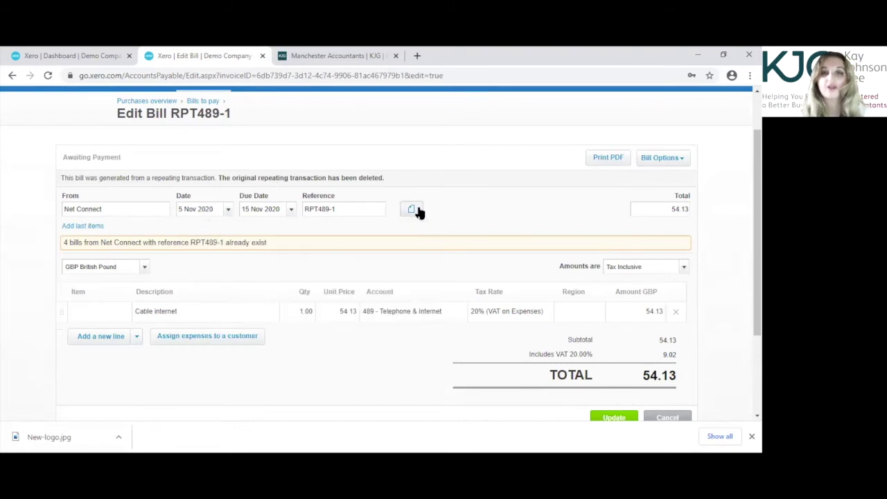
{"action": "left_click", "coordinate": [418, 212]}
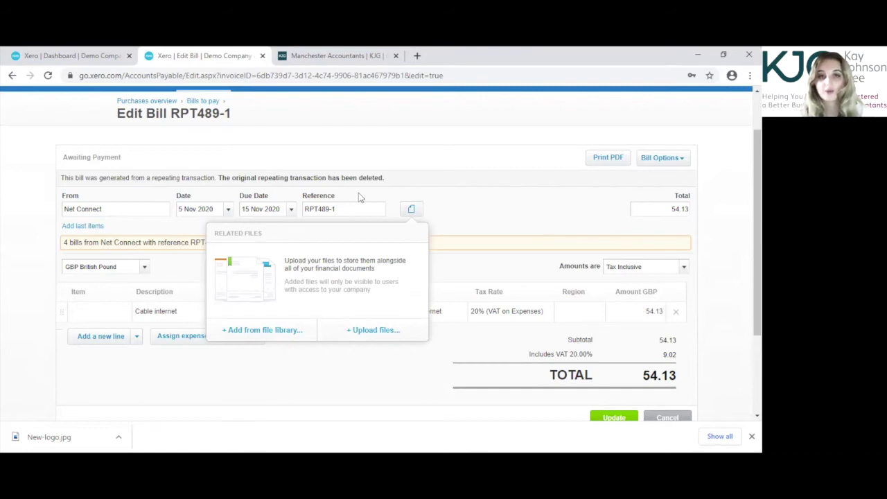
{"action": "left_click", "coordinate": [412, 208]}
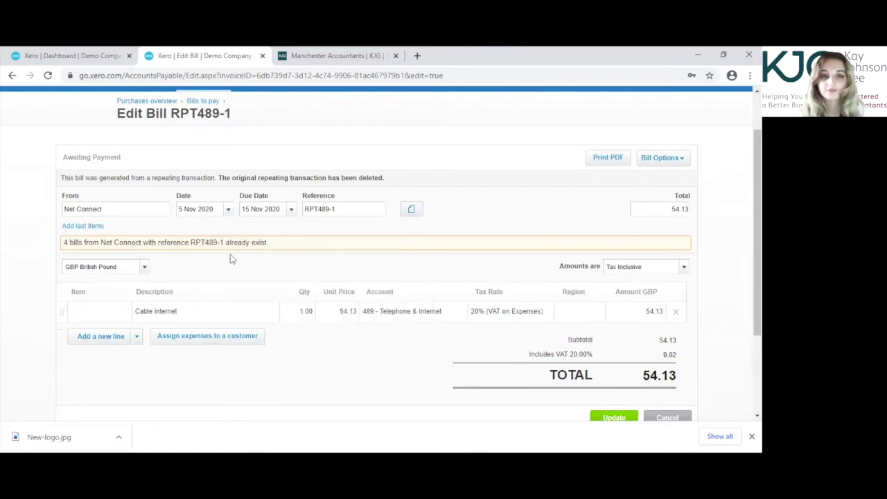
{"action": "scroll", "coordinate": [172, 221], "scroll_direction": "down", "scroll_amount": 1}
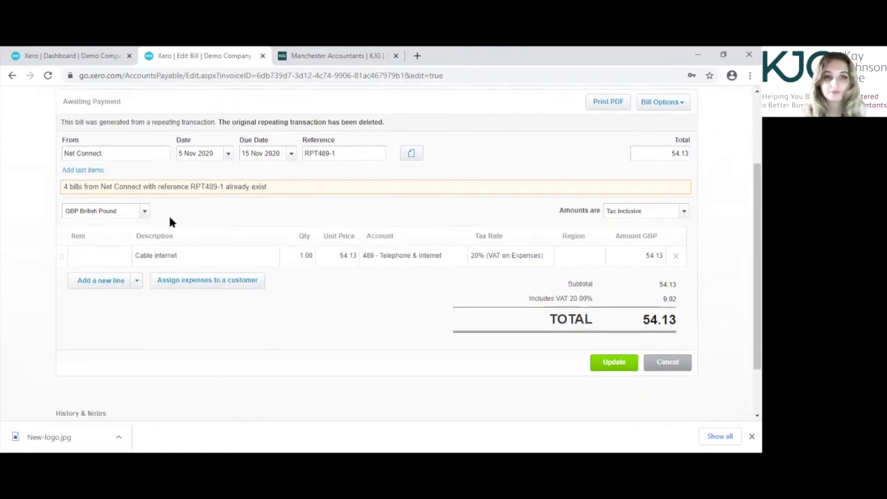
Inspect the Cable internet line and currency list, keeping GBP British Pound
{"action": "left_click", "coordinate": [200, 256]}
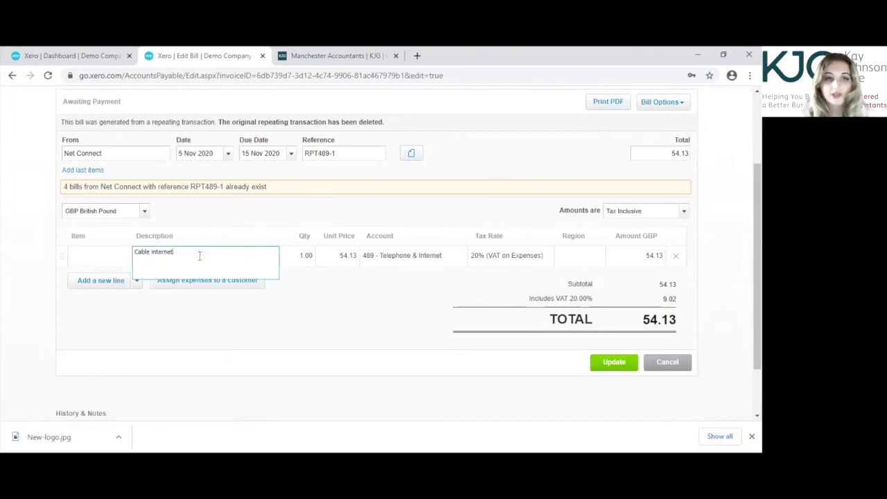
{"action": "left_click", "coordinate": [145, 213]}
{"action": "left_click", "coordinate": [145, 213]}
{"action": "left_click", "coordinate": [144, 213]}
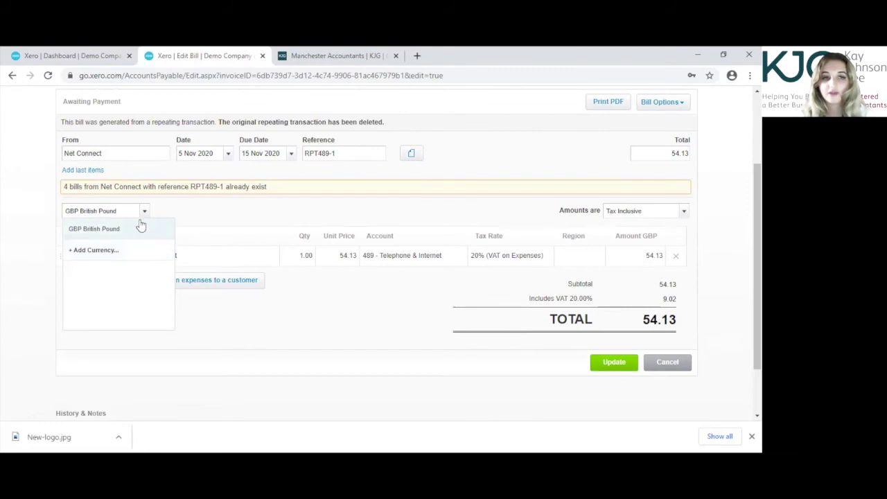
{"action": "left_click", "coordinate": [145, 213]}
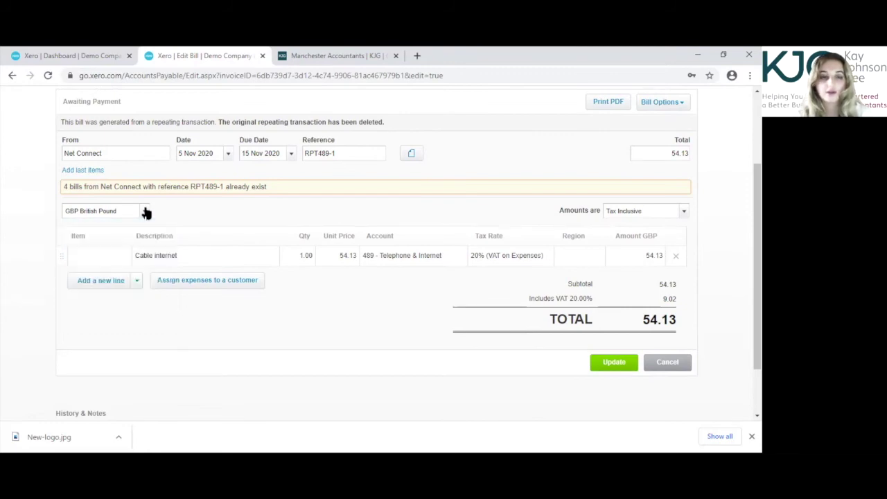
{"action": "left_click", "coordinate": [145, 213]}
{"action": "left_click", "coordinate": [145, 212]}
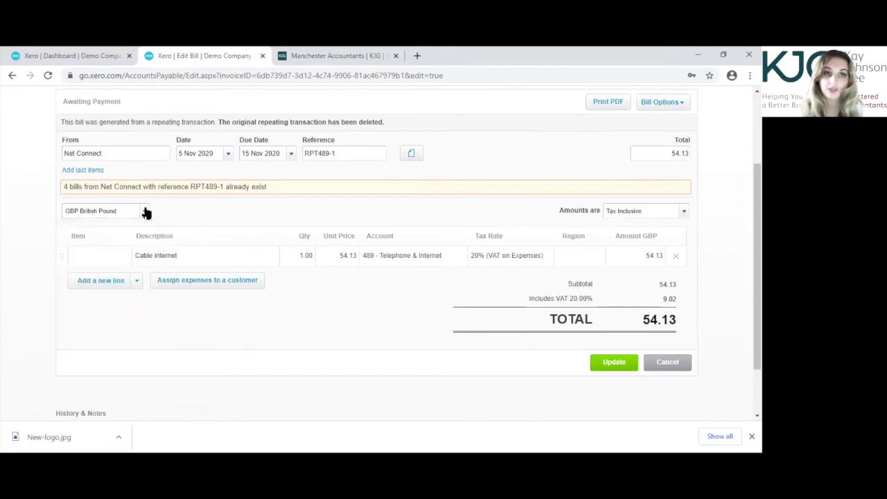
Change the Cable internet unit price from 54.13 to 45.00
{"action": "left_click", "coordinate": [346, 257]}
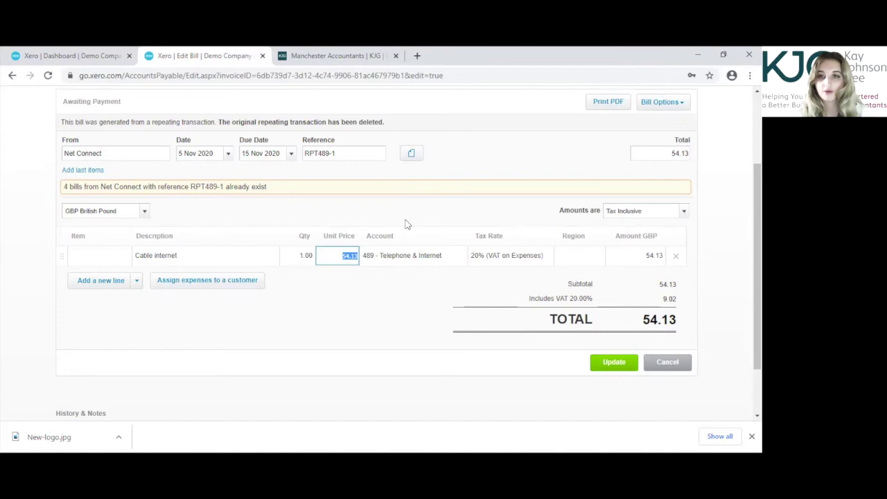
{"action": "type", "text": "45"}
{"action": "key", "text": "Tab"}
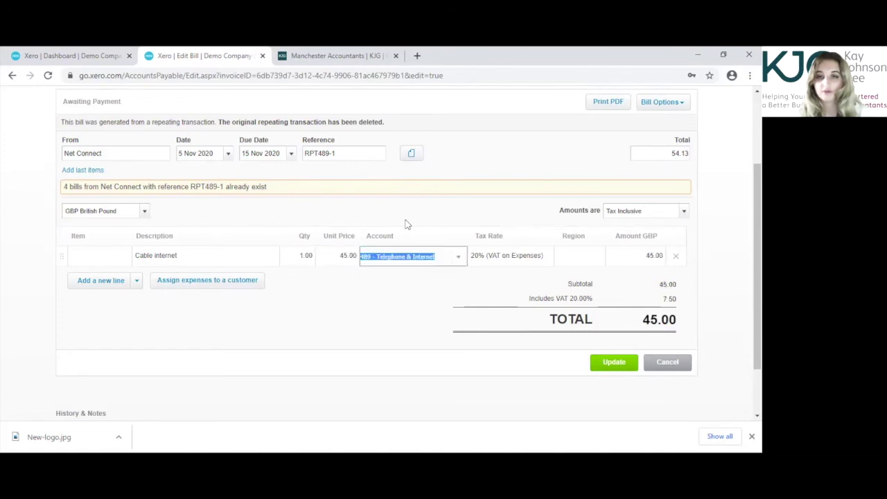
{"action": "key", "text": "Tab"}
{"action": "key", "text": "Tab"}
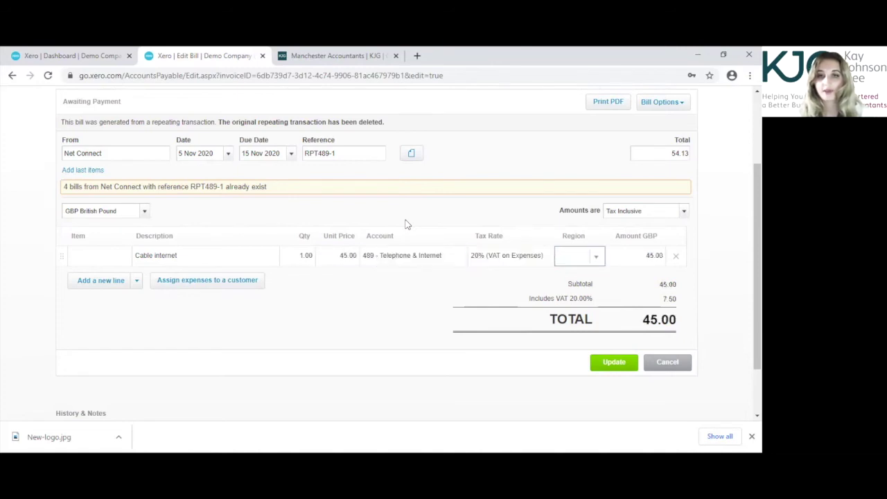
Code the line's expense account to 489 - Telephone & Internet
{"action": "left_click", "coordinate": [495, 259]}
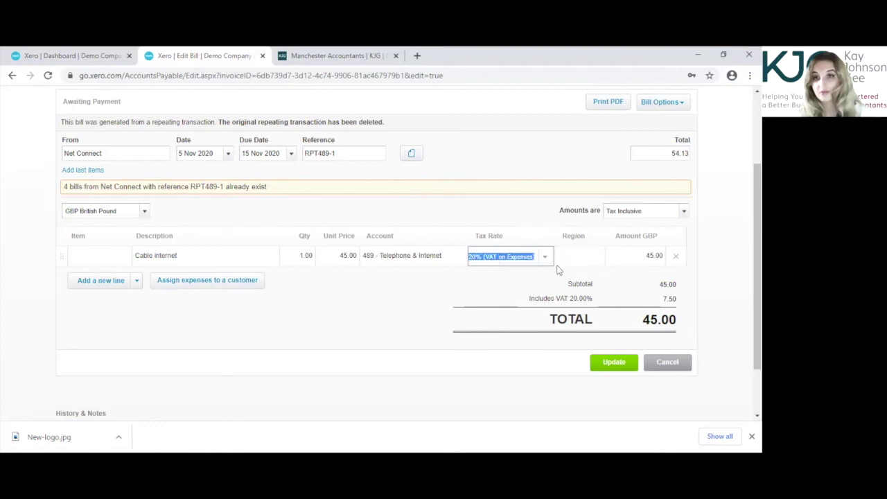
{"action": "left_click", "coordinate": [447, 258]}
{"action": "left_click", "coordinate": [463, 258]}
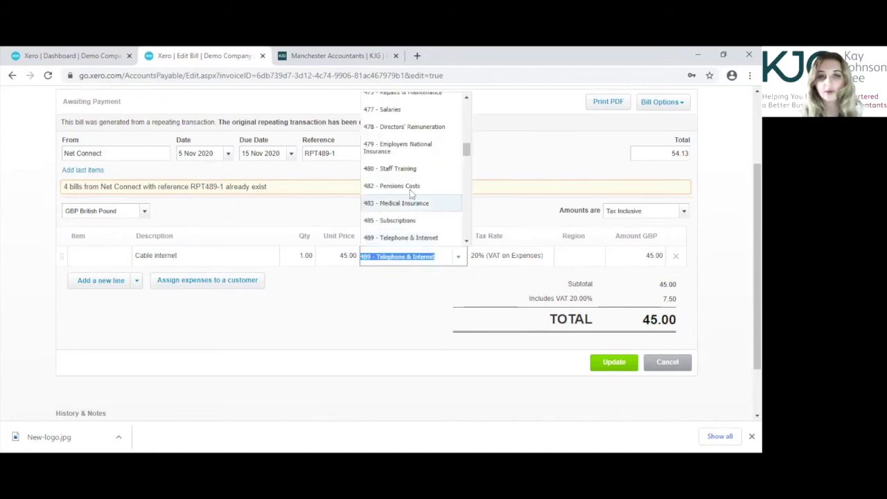
{"action": "scroll", "coordinate": [411, 190], "scroll_direction": "down", "scroll_amount": 2}
{"action": "scroll", "coordinate": [411, 189], "scroll_direction": "up", "scroll_amount": 3}
{"action": "scroll", "coordinate": [411, 208], "scroll_direction": "up", "scroll_amount": 1}
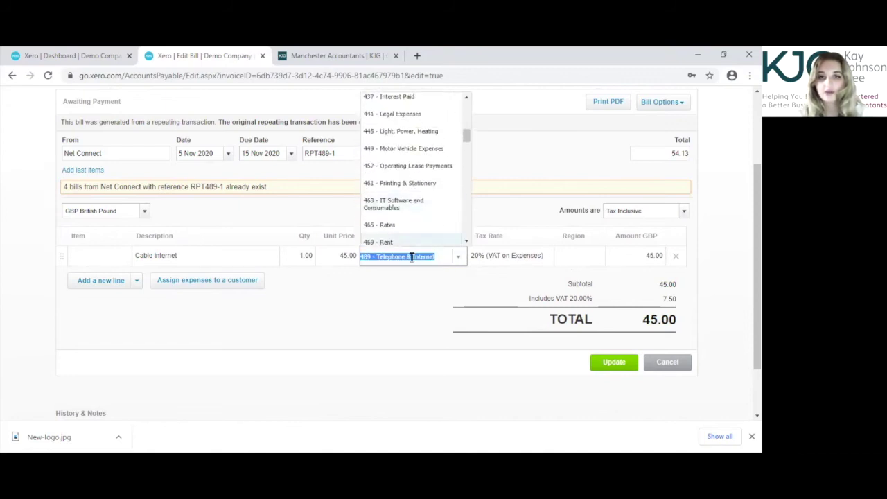
{"action": "scroll", "coordinate": [414, 245], "scroll_direction": "down", "scroll_amount": 2}
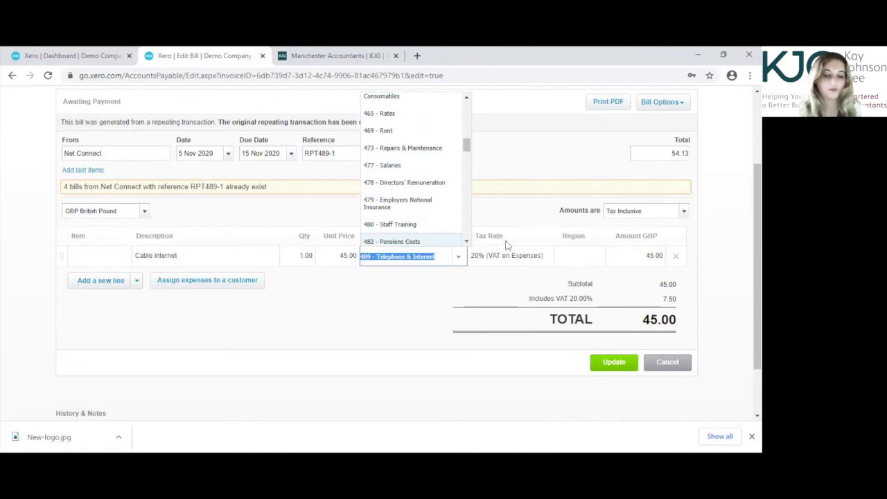
{"action": "left_click", "coordinate": [454, 262]}
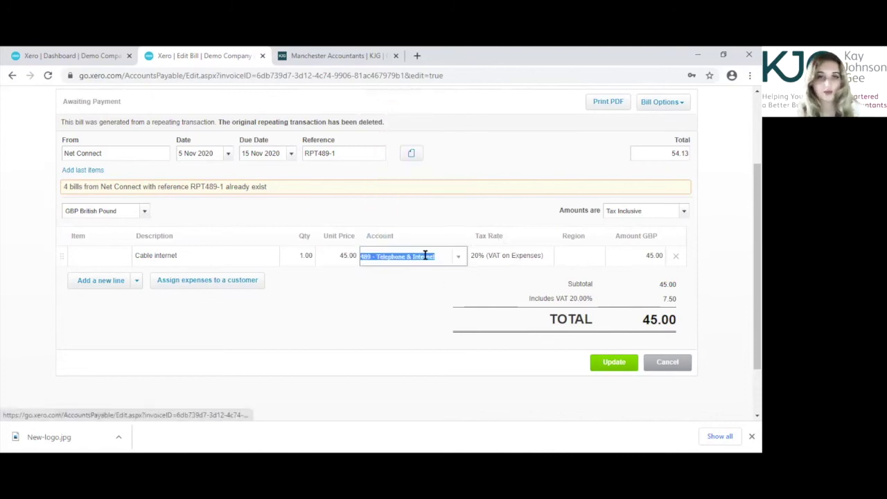
{"action": "type", "text": "tel"}
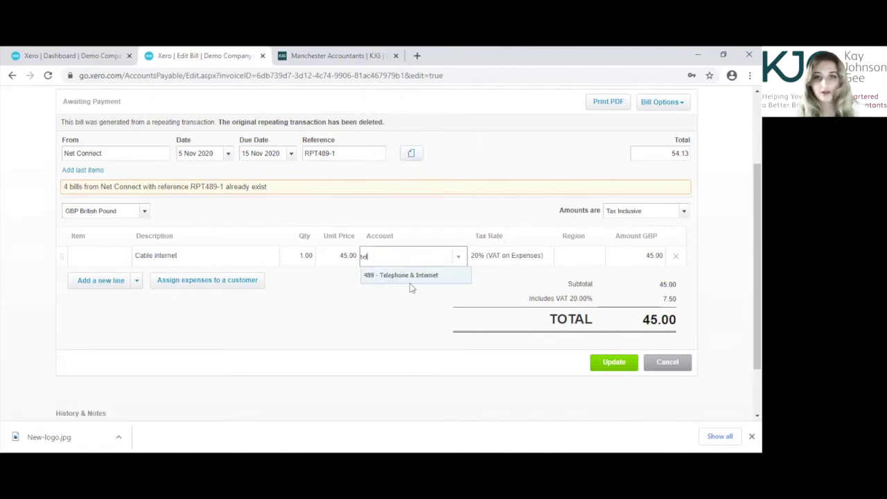
{"action": "left_click", "coordinate": [414, 271]}
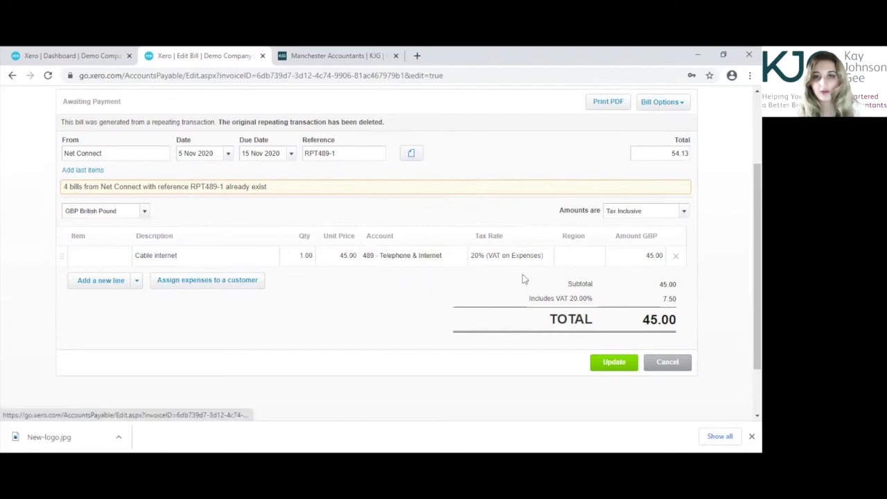
Review the tax treatment choices, keeping amounts Tax Inclusive
{"action": "left_click", "coordinate": [682, 213]}
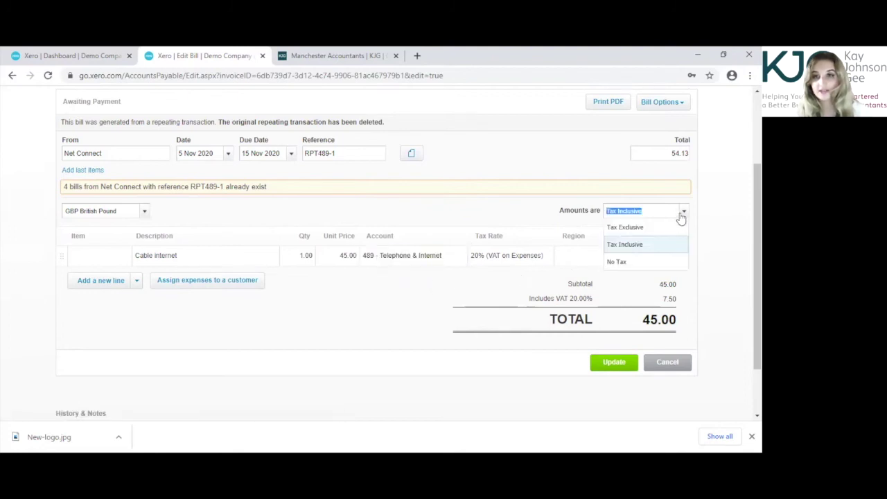
{"action": "left_click", "coordinate": [681, 217]}
{"action": "left_click", "coordinate": [682, 217]}
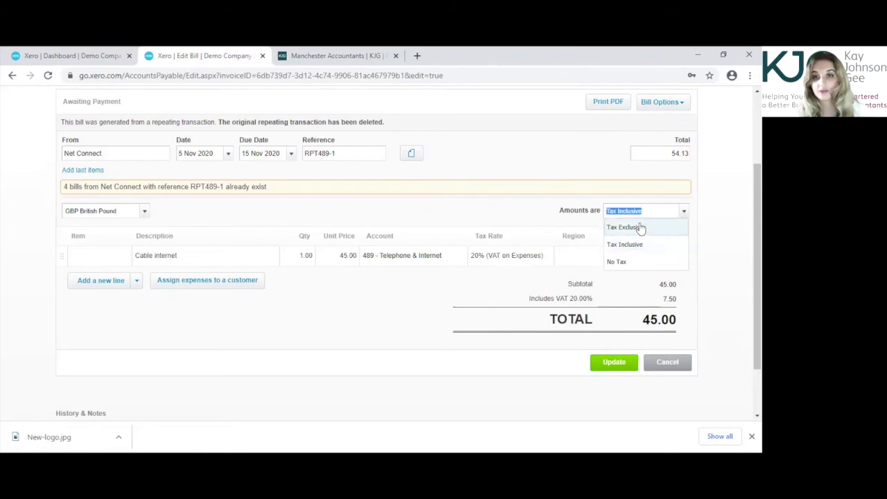
{"action": "left_click", "coordinate": [526, 222]}
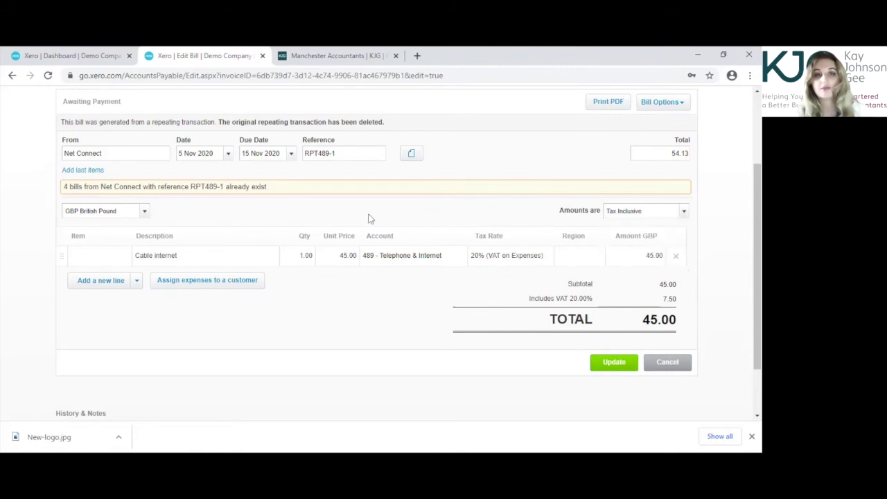
{"action": "scroll", "coordinate": [504, 275], "scroll_direction": "up", "scroll_amount": 1}
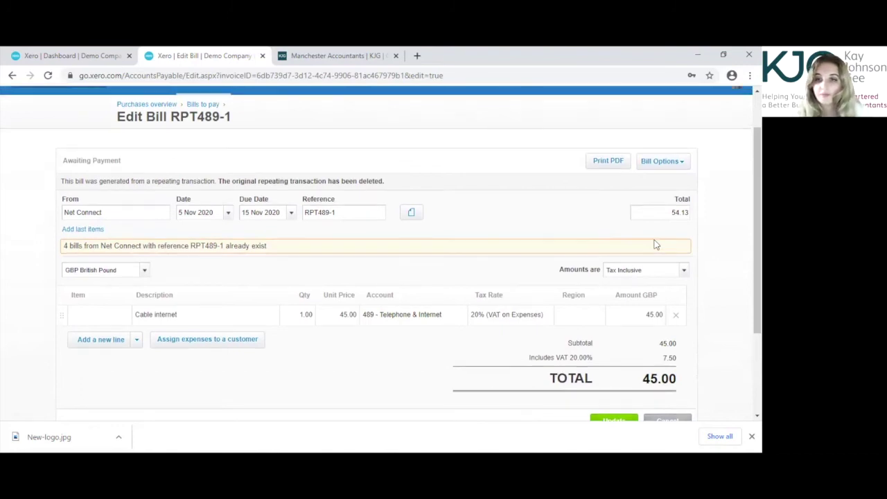
Replace the bill's total with 45
{"action": "scroll", "coordinate": [657, 244], "scroll_direction": "up", "scroll_amount": 1}
{"action": "double_click", "coordinate": [662, 263]}
{"action": "scroll", "coordinate": [634, 280], "scroll_direction": "down", "scroll_amount": 2}
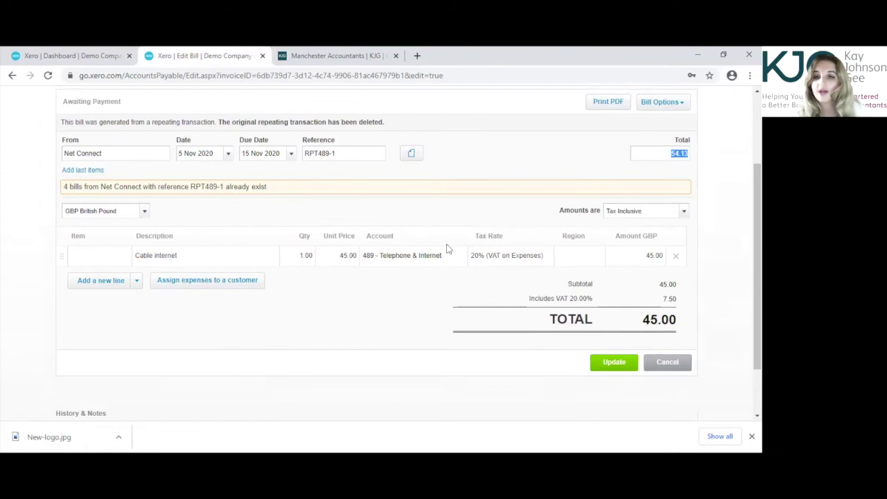
{"action": "scroll", "coordinate": [370, 270], "scroll_direction": "up", "scroll_amount": 1}
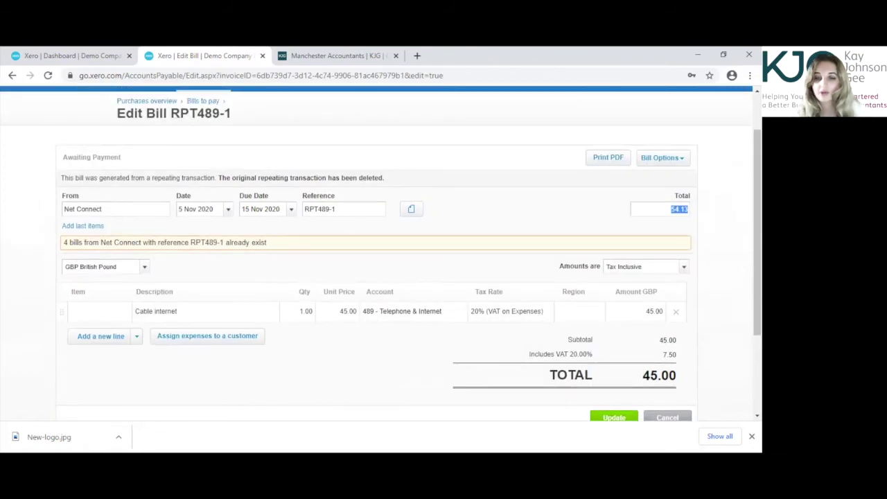
{"action": "type", "text": "45"}
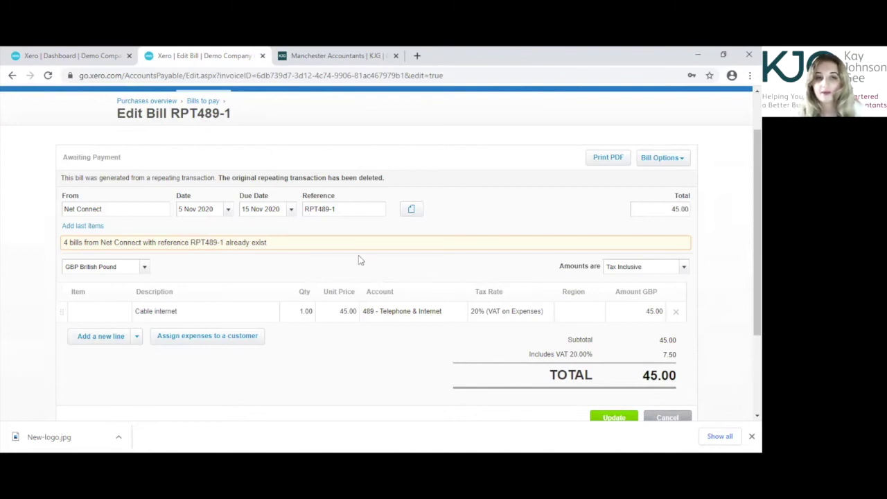
Change the reference's last digit so it reads RPT489-2, clearing the duplicate warning
{"action": "scroll", "coordinate": [358, 255], "scroll_direction": "down", "scroll_amount": 1}
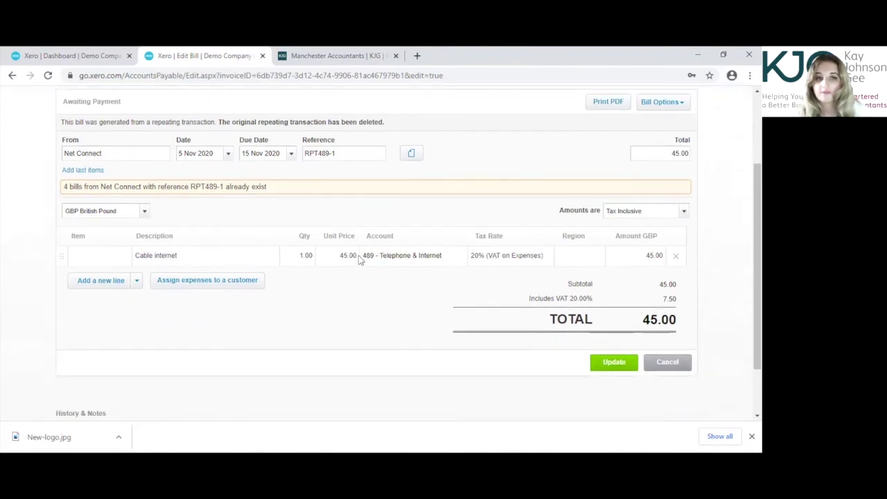
{"action": "double_click", "coordinate": [333, 153]}
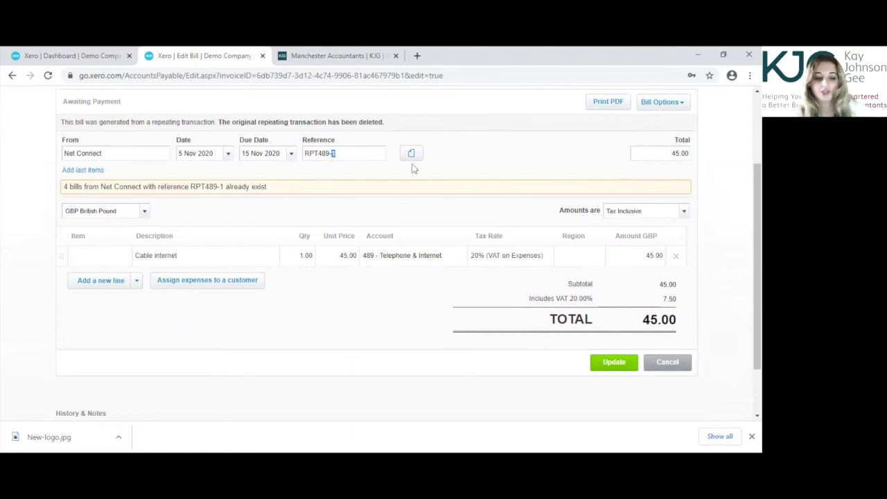
{"action": "type", "text": "2"}
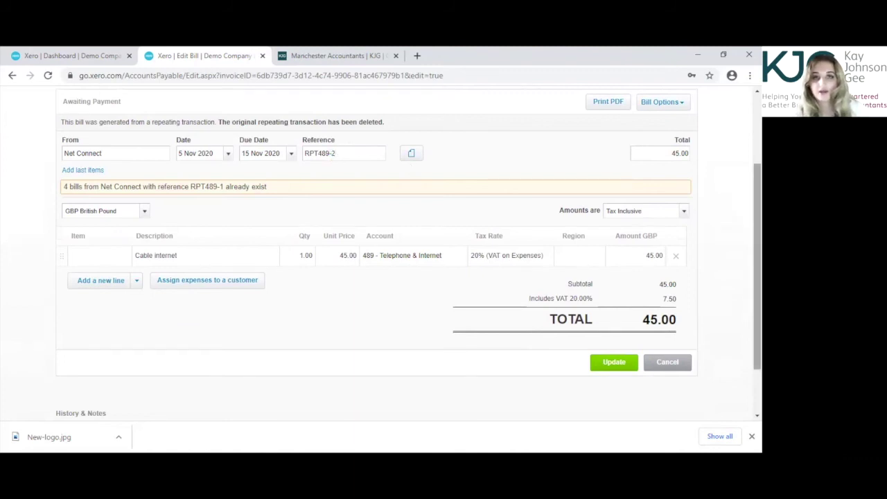
{"action": "left_click", "coordinate": [502, 158]}
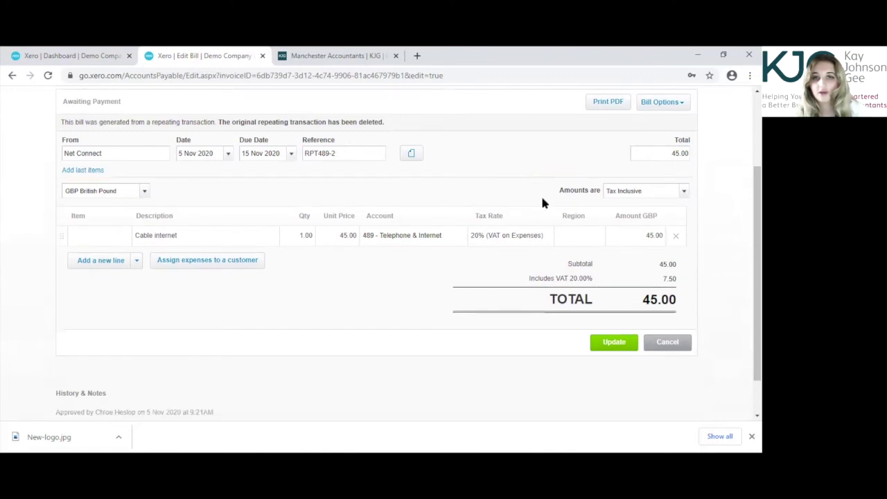
{"action": "scroll", "coordinate": [543, 203], "scroll_direction": "down", "scroll_amount": 1}
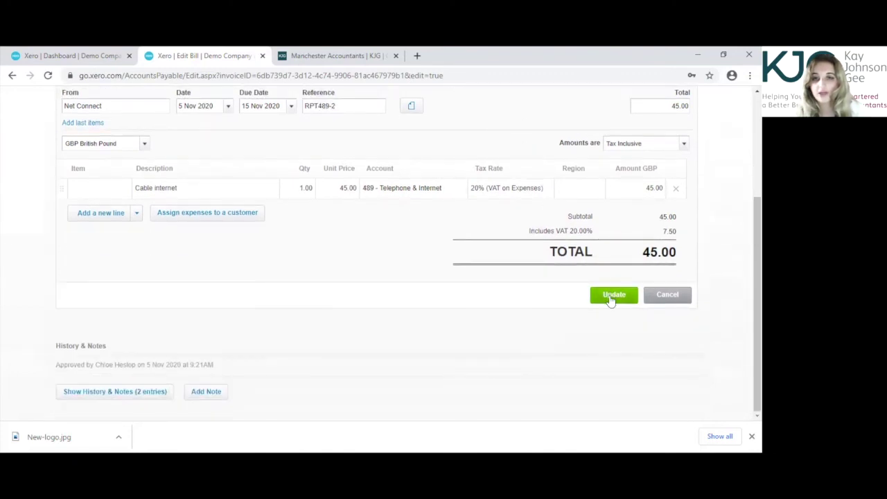
Save bill RPT489-2 with its 45.00 total and review the updated line details
{"action": "left_click", "coordinate": [612, 295]}
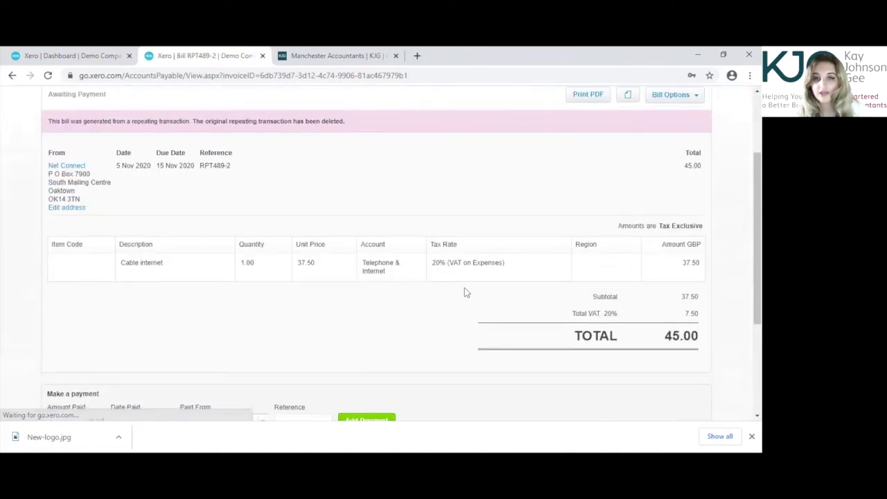
{"action": "left_click_drag", "start_coordinate": [552, 340], "coordinate": [349, 223]}
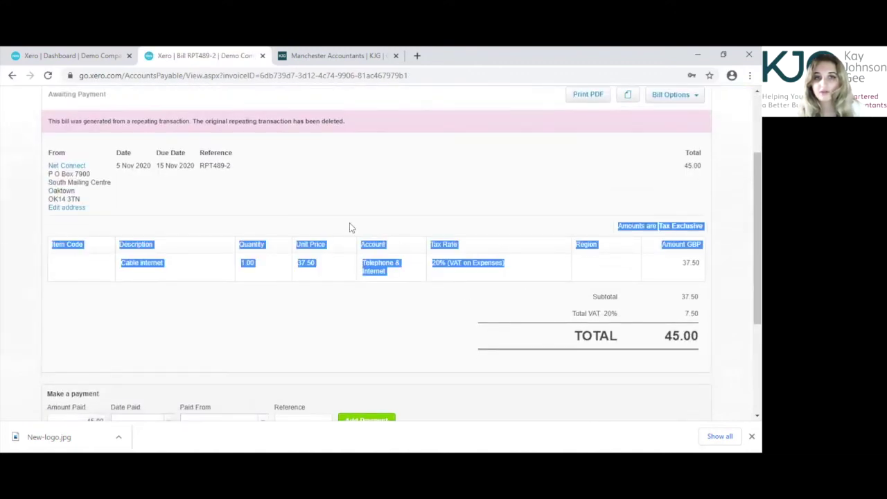
{"action": "left_click", "coordinate": [450, 185]}
{"action": "scroll", "coordinate": [565, 242], "scroll_direction": "down", "scroll_amount": 3}
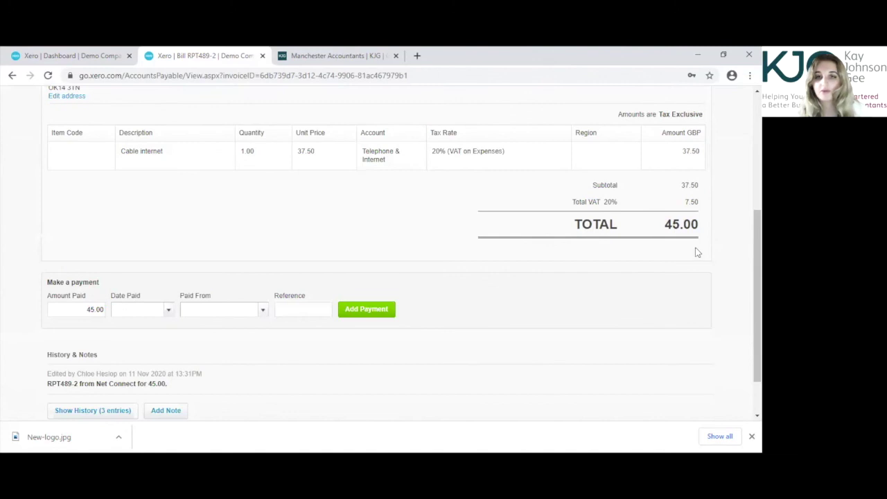
{"action": "scroll", "coordinate": [697, 253], "scroll_direction": "up", "scroll_amount": 5}
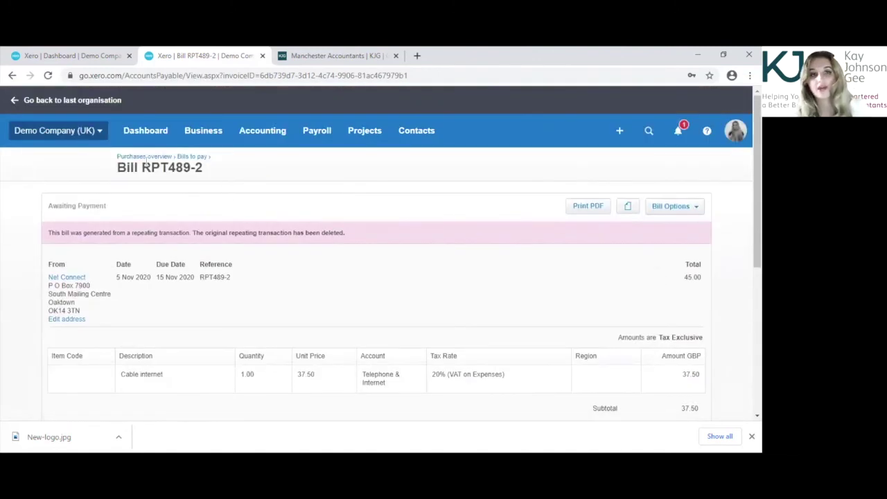
Return to the Purchases overview and list the 33 paid bills
{"action": "left_click", "coordinate": [166, 158]}
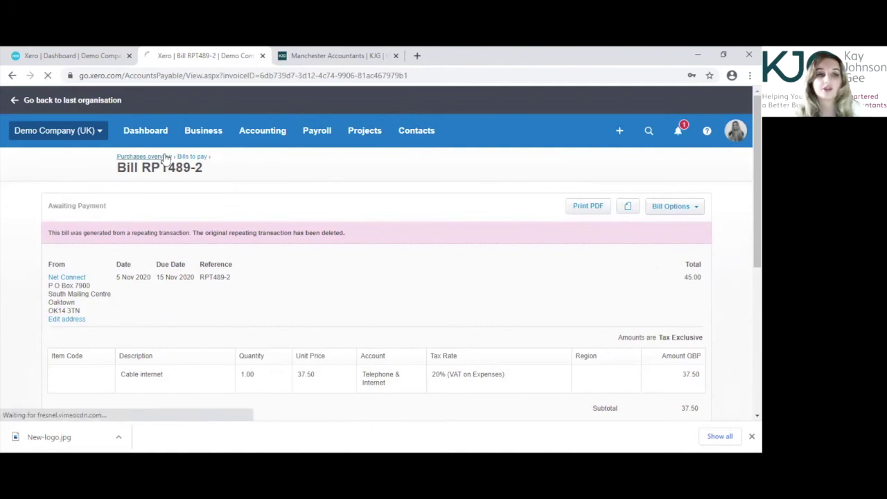
{"action": "scroll", "coordinate": [283, 206], "scroll_direction": "down", "scroll_amount": 2}
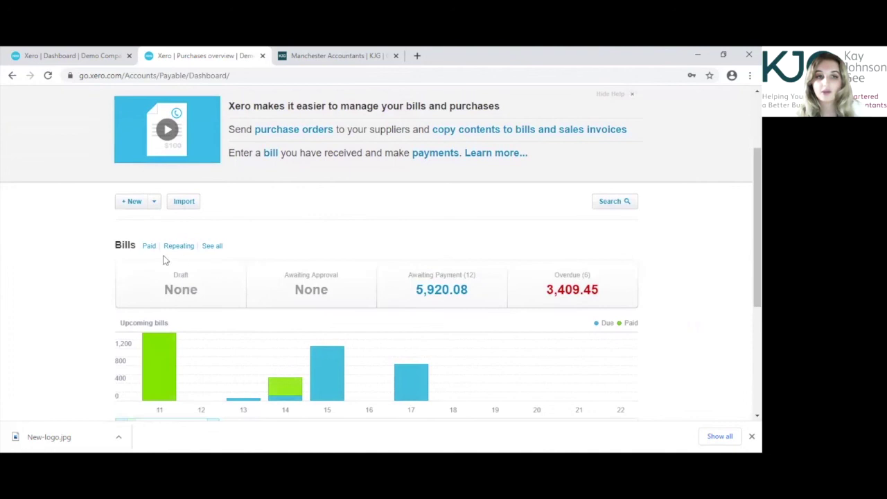
{"action": "left_click", "coordinate": [153, 250]}
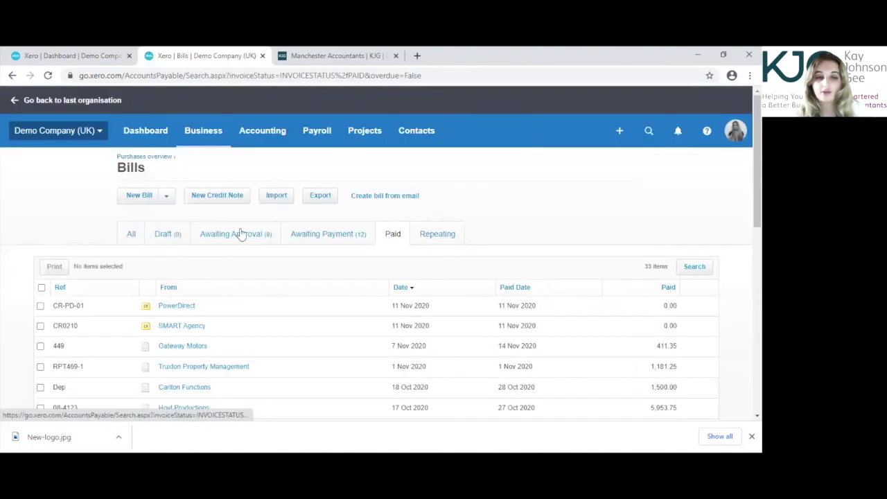
{"action": "scroll", "coordinate": [373, 213], "scroll_direction": "down", "scroll_amount": 1}
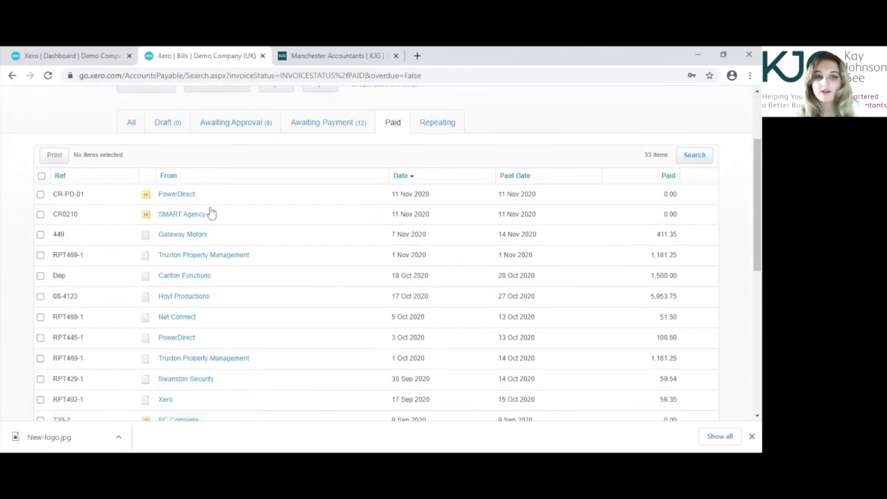
Open Truxton Property Management's paid bill RPT469-1 for editing, review its fields, then cancel unchanged
{"action": "left_click", "coordinate": [301, 262]}
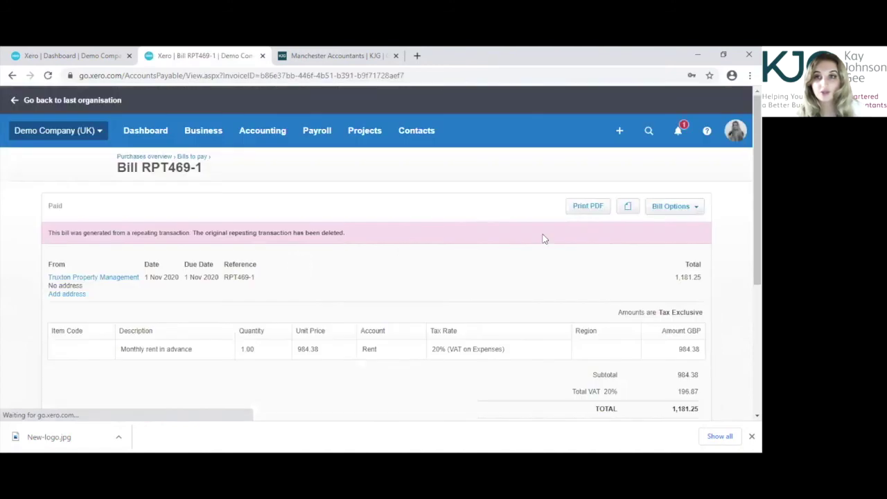
{"action": "scroll", "coordinate": [725, 258], "scroll_direction": "down", "scroll_amount": 2}
{"action": "scroll", "coordinate": [726, 258], "scroll_direction": "up", "scroll_amount": 2}
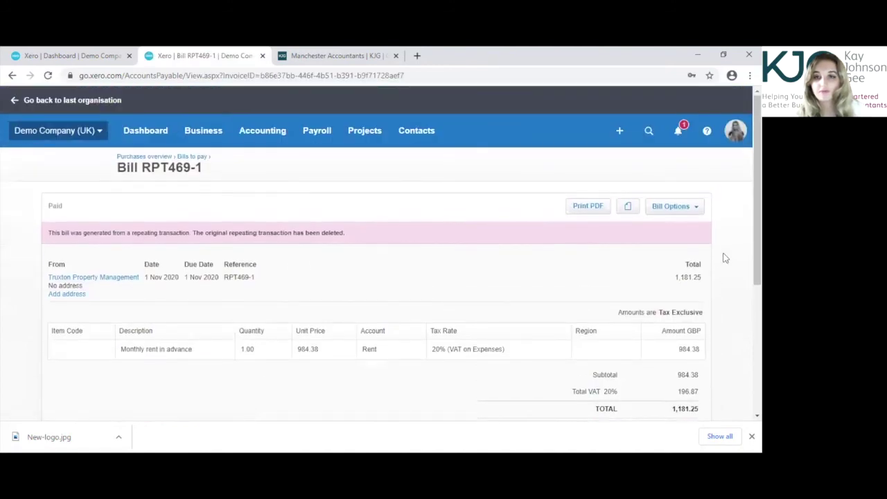
{"action": "left_click", "coordinate": [668, 208]}
{"action": "left_click", "coordinate": [672, 250]}
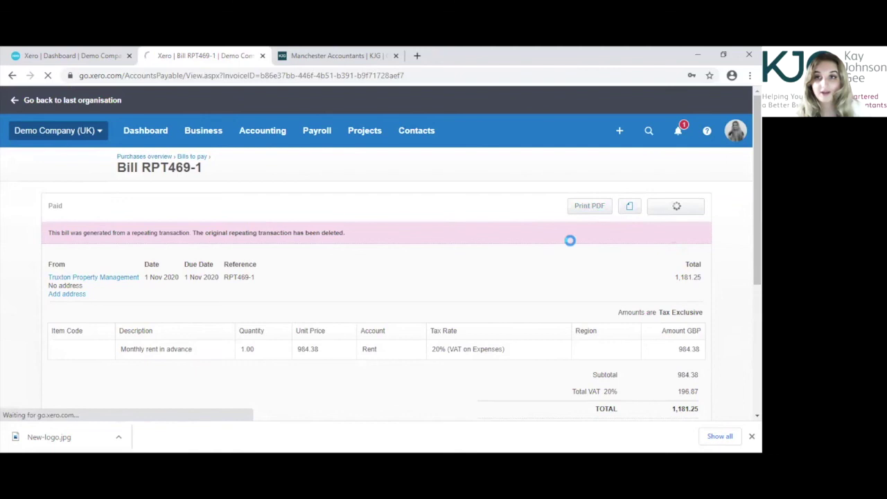
{"action": "scroll", "coordinate": [248, 239], "scroll_direction": "down", "scroll_amount": 2}
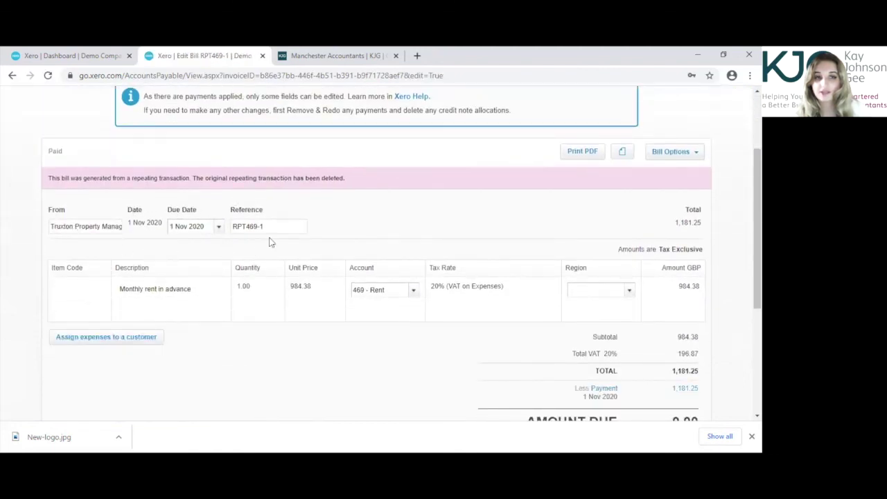
{"action": "scroll", "coordinate": [602, 257], "scroll_direction": "down", "scroll_amount": 1}
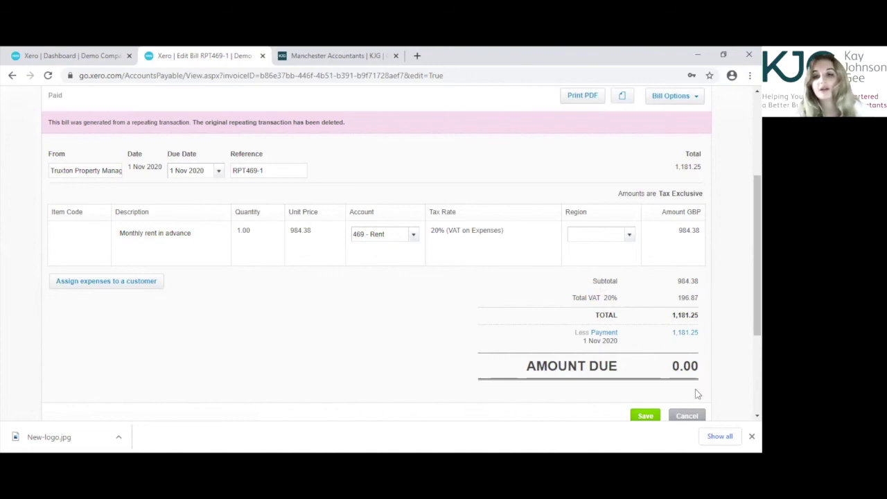
{"action": "left_click", "coordinate": [686, 415]}
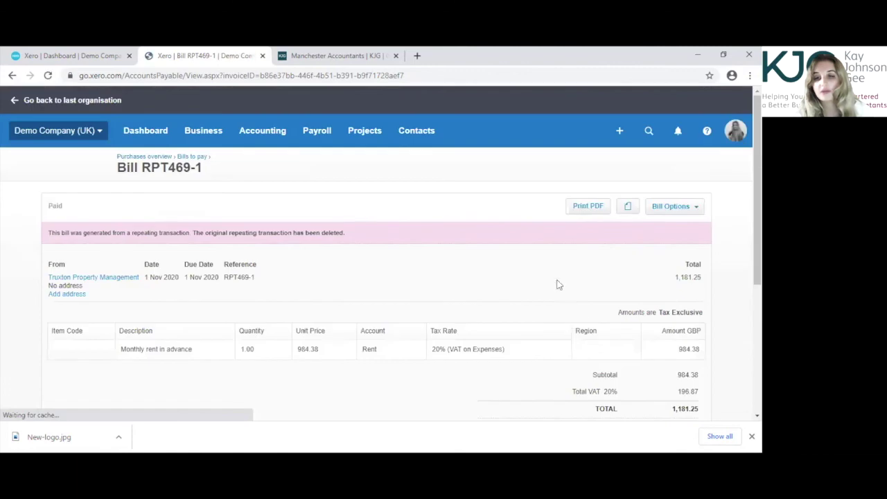
{"action": "scroll", "coordinate": [430, 230], "scroll_direction": "down", "scroll_amount": 2}
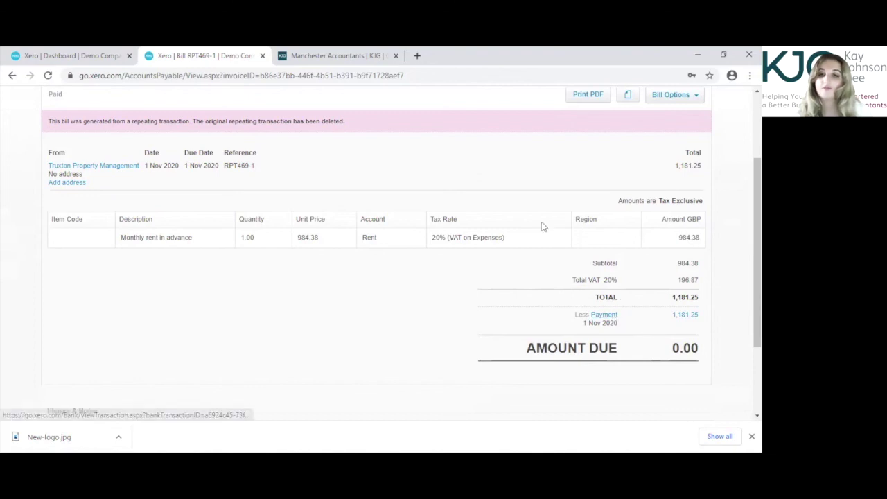
{"action": "left_click", "coordinate": [613, 317], "text": "ctrl"}
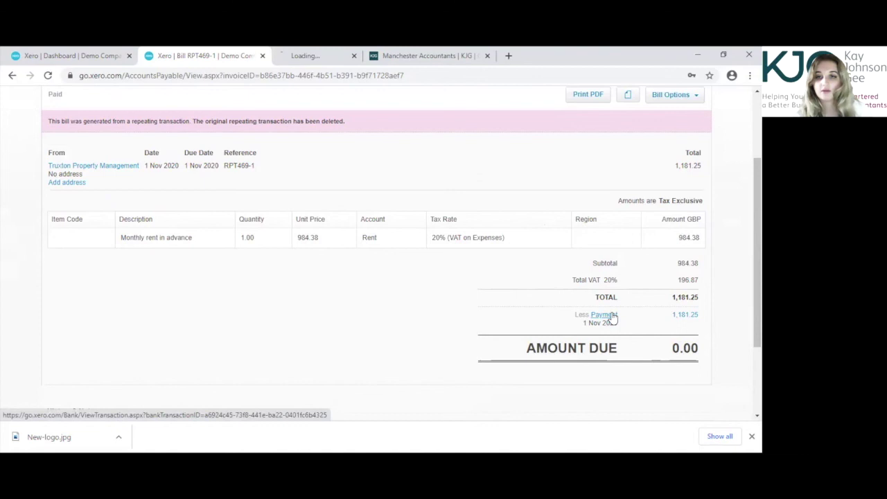
{"action": "left_click", "coordinate": [333, 54]}
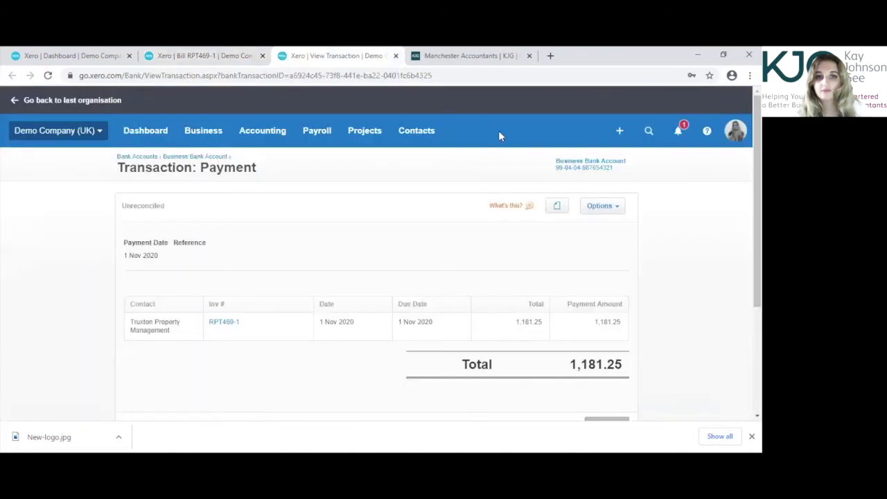
{"action": "left_click", "coordinate": [609, 209]}
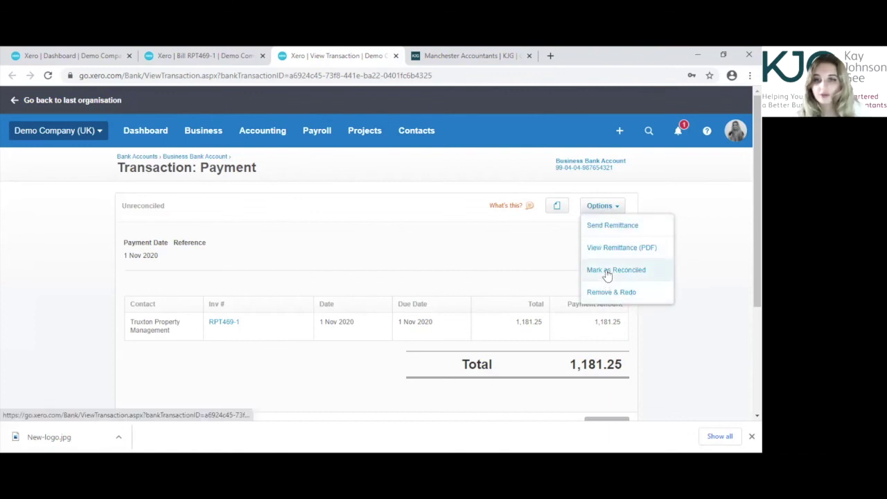
{"action": "left_click", "coordinate": [504, 287]}
{"action": "left_click", "coordinate": [228, 52]}
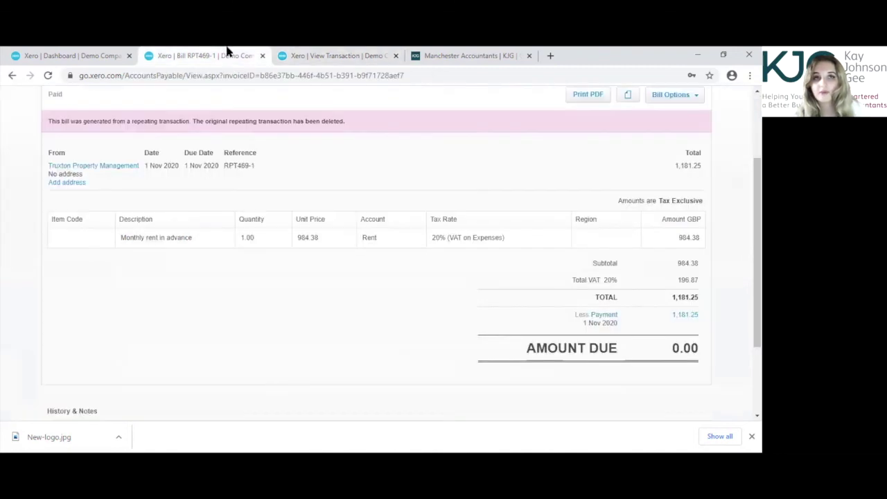
{"action": "left_click", "coordinate": [395, 56]}
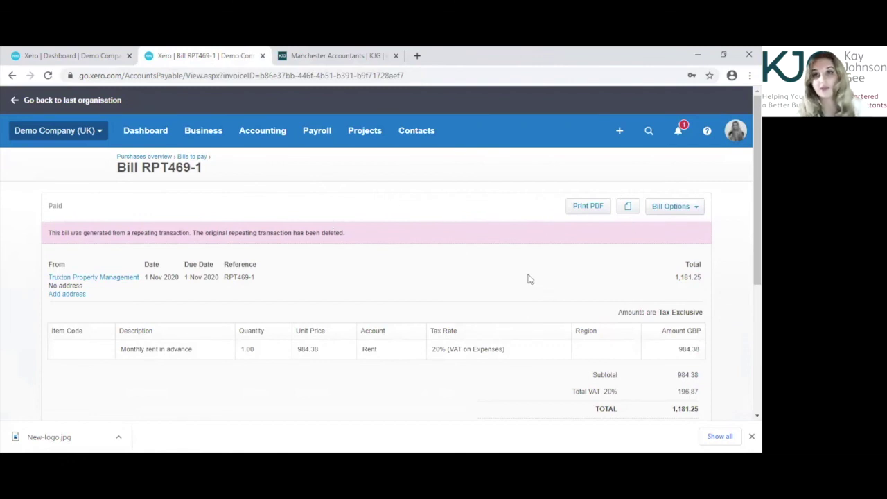
{"action": "scroll", "coordinate": [513, 274], "scroll_direction": "down", "scroll_amount": 2}
{"action": "scroll", "coordinate": [498, 238], "scroll_direction": "up", "scroll_amount": 1}
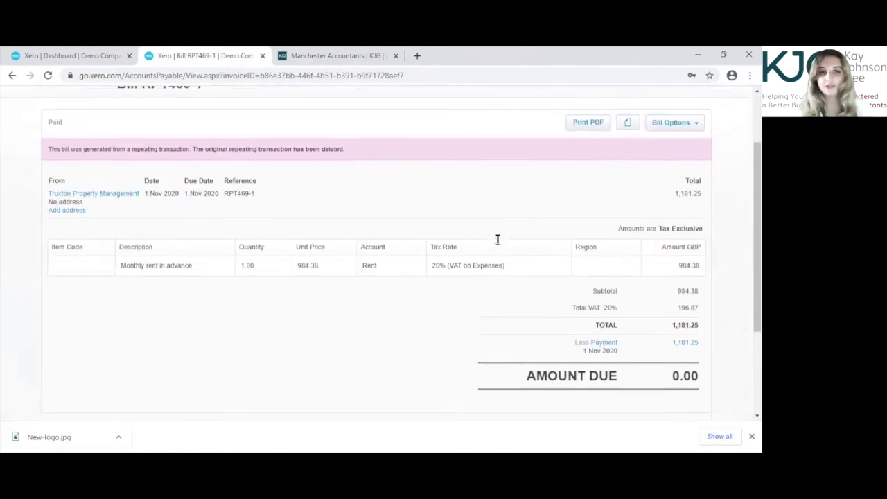